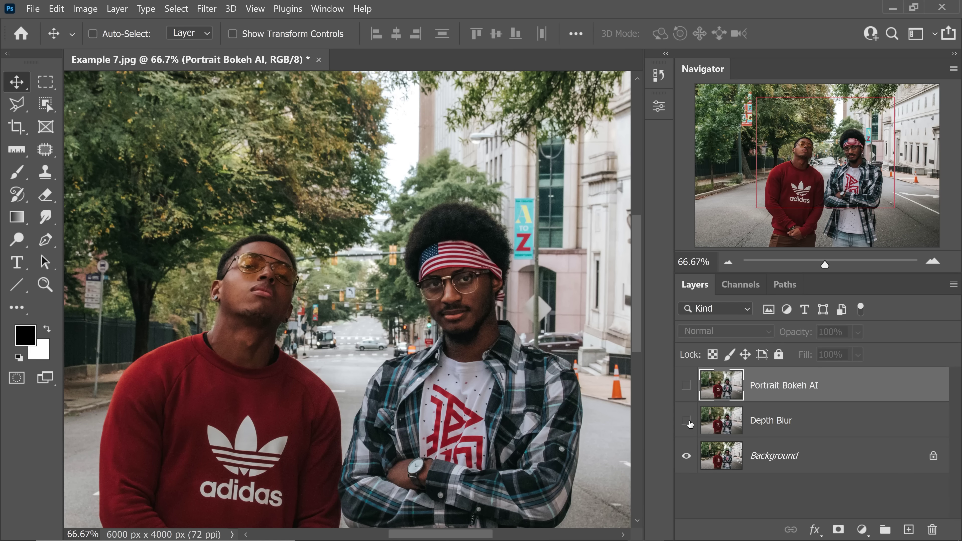
- Toggle the visibility of the Depth Blur and Portrait Bokeh AI layers to compare their background blur
{"action": "left_click", "coordinate": [687, 424]}
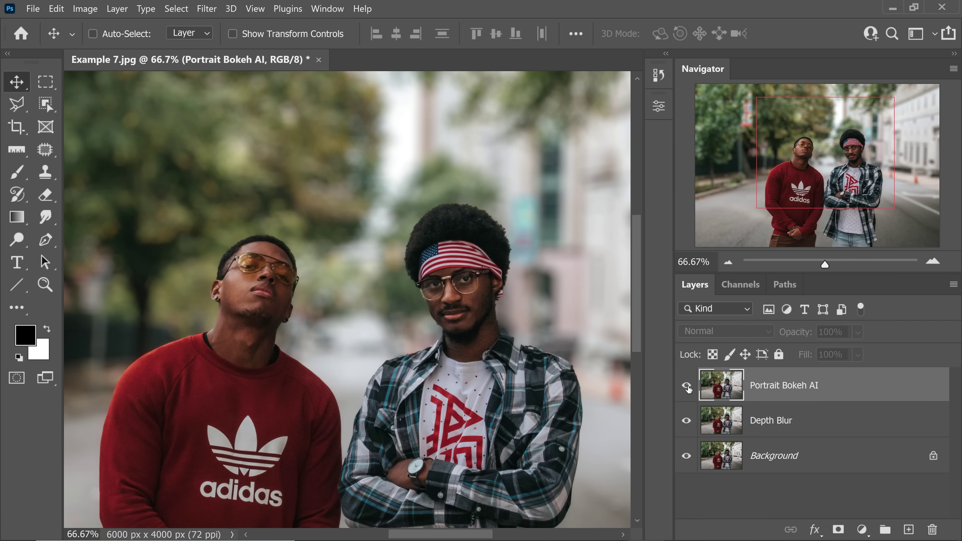
{"action": "left_click", "coordinate": [687, 387]}
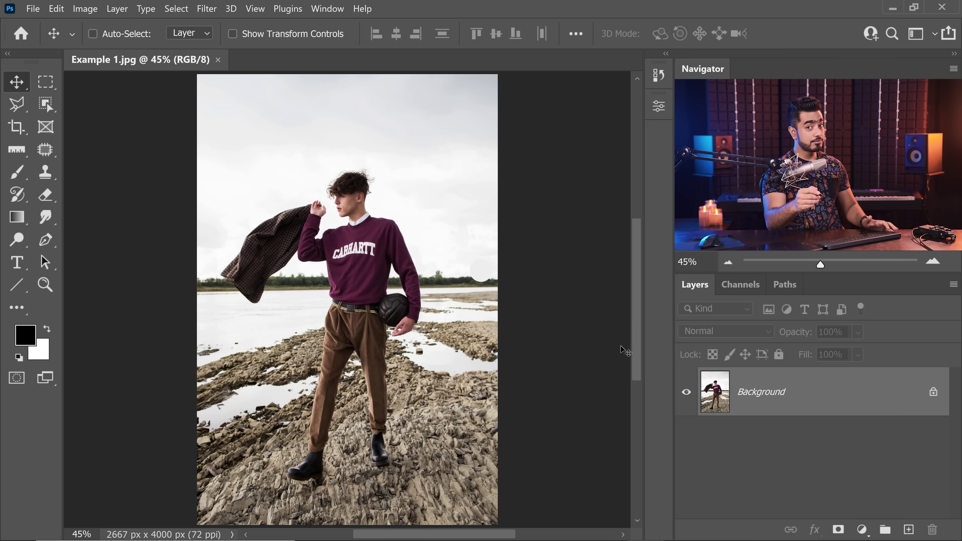
- Enable the Depth Blur neural filter on the Example 1 photo
{"action": "left_click", "coordinate": [207, 8]}
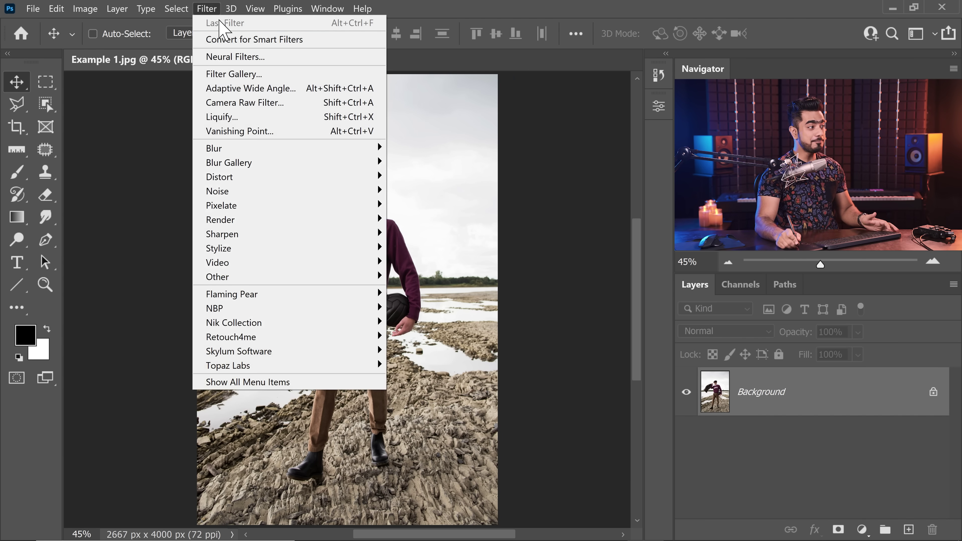
{"action": "left_click", "coordinate": [235, 58]}
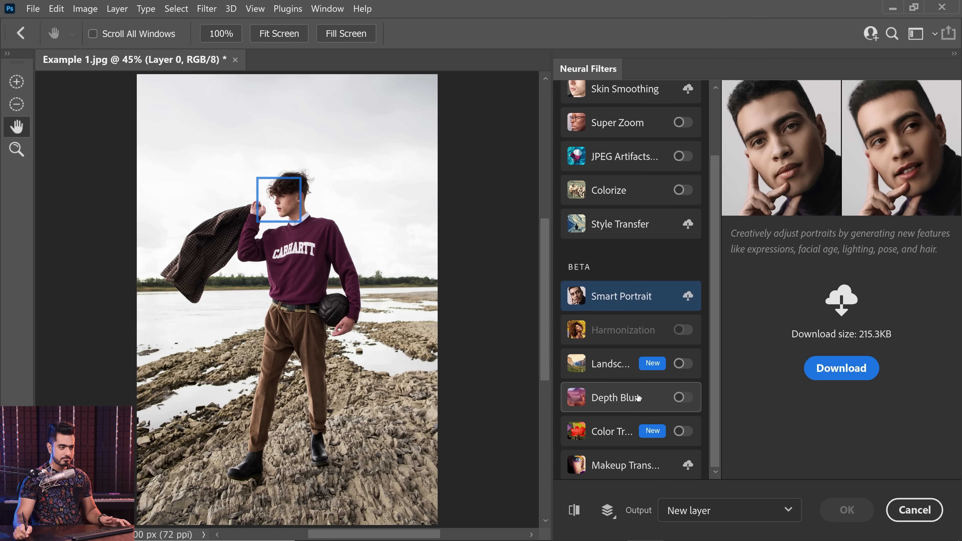
{"action": "left_click", "coordinate": [688, 405]}
{"action": "left_click", "coordinate": [688, 401]}
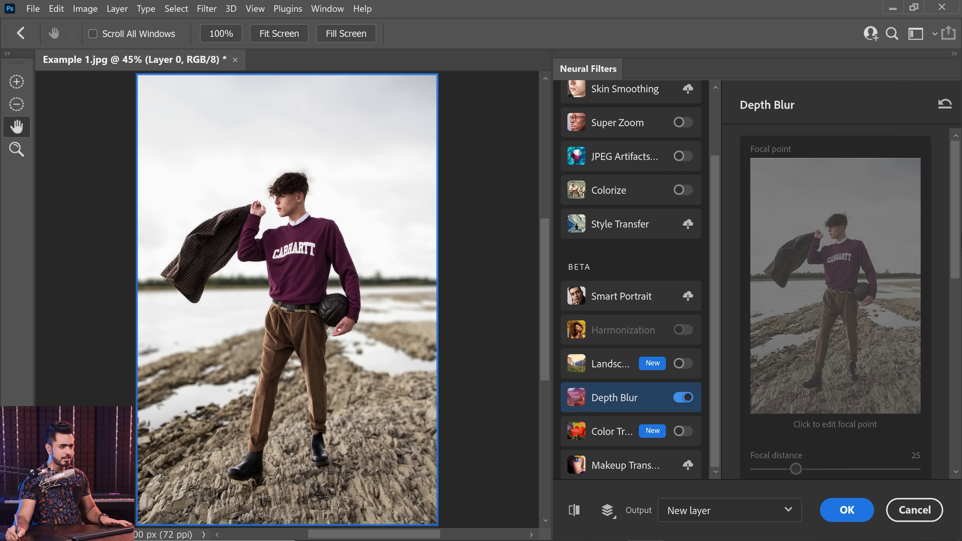
- Inspect the man's hair edges, turn off Focus subject and raise the blur strength to 100
{"action": "left_click_drag", "start_coordinate": [953, 252], "coordinate": [952, 346]}
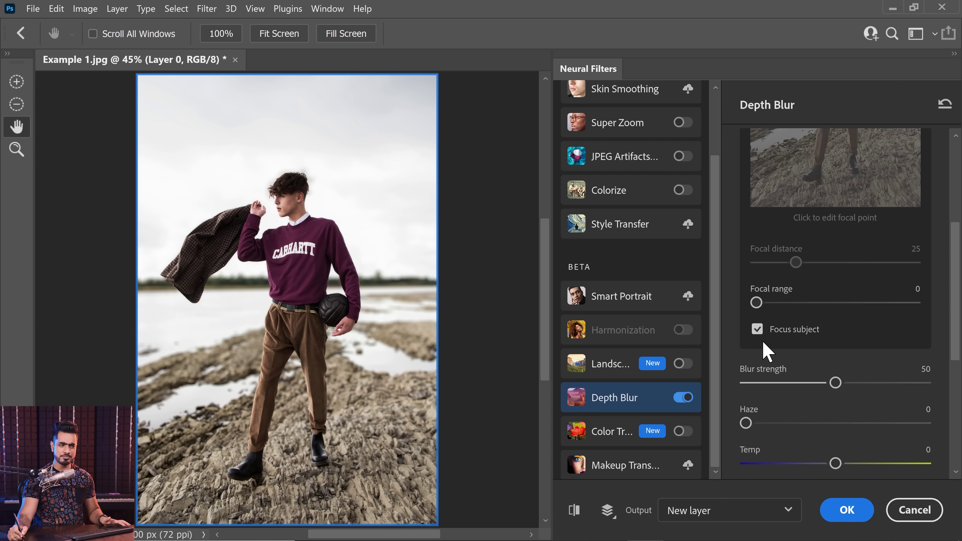
{"action": "left_click_drag", "start_coordinate": [293, 194], "coordinate": [290, 194]}
{"action": "scroll", "coordinate": [307, 186], "scroll_direction": "up", "scroll_amount": 10}
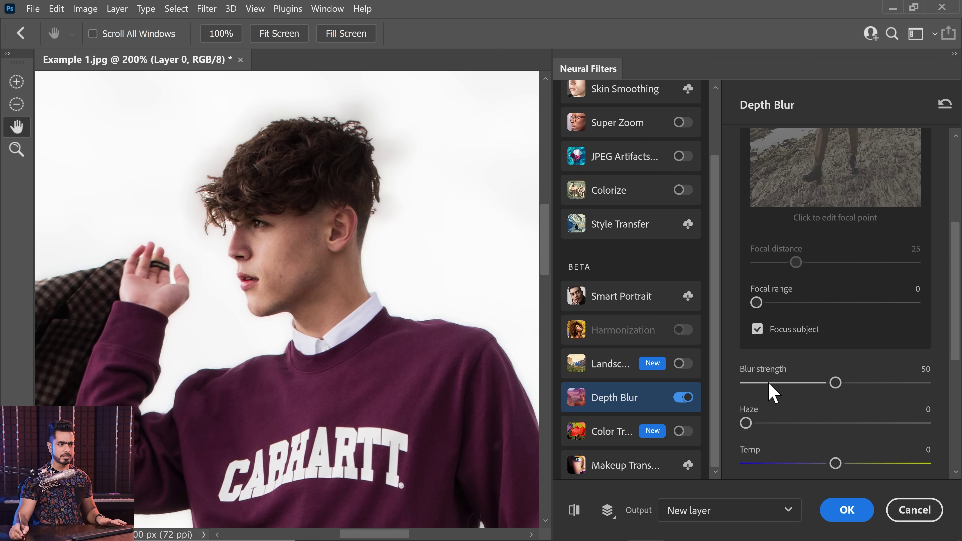
{"action": "left_click", "coordinate": [758, 330]}
{"action": "left_click_drag", "start_coordinate": [836, 383], "coordinate": [891, 383]}
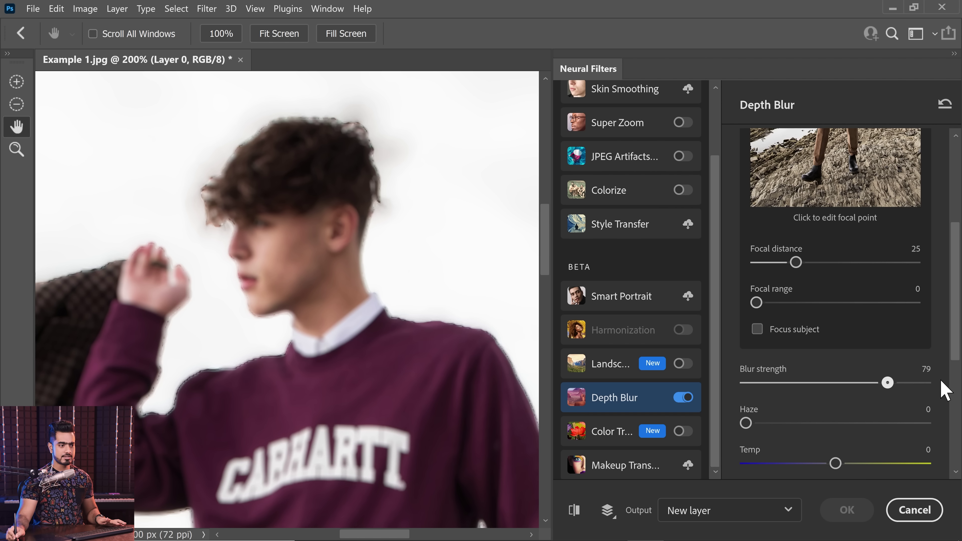
{"action": "left_click", "coordinate": [933, 383]}
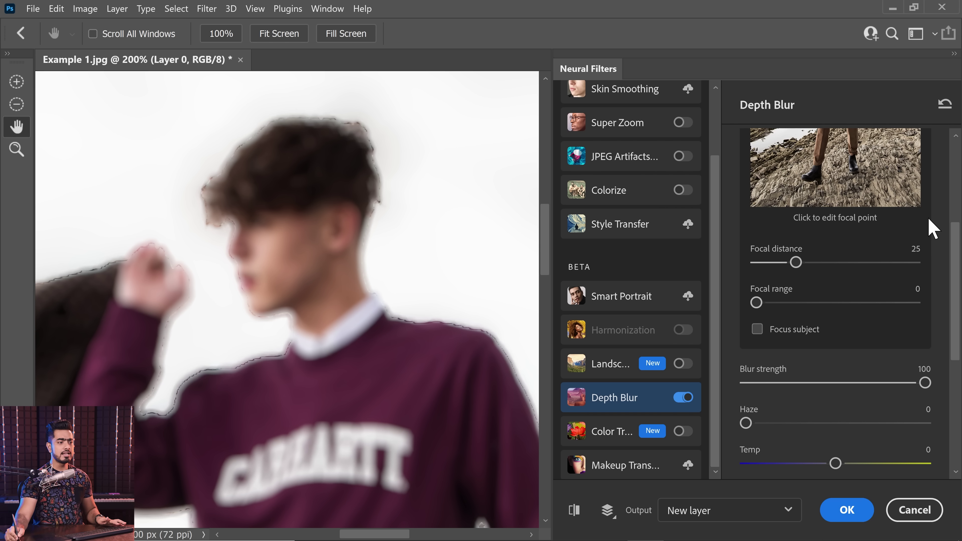
- Place the focal point on the man's sweater and inspect the blur edges around his head and hand
{"action": "scroll", "coordinate": [957, 266], "scroll_direction": "up", "scroll_amount": 5}
{"action": "scroll", "coordinate": [951, 205], "scroll_direction": "down", "scroll_amount": 1}
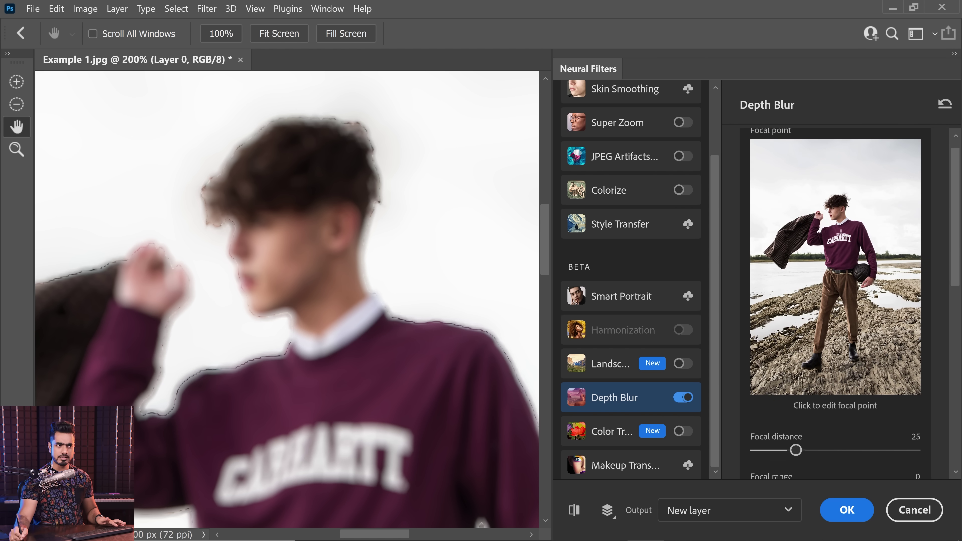
{"action": "left_click", "coordinate": [841, 231]}
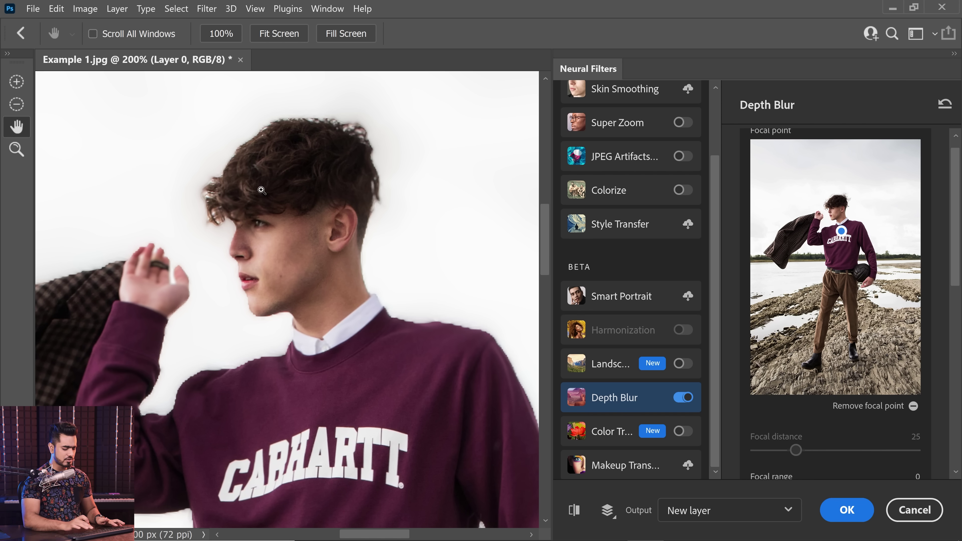
{"action": "key", "text": "ctrl+plus"}
{"action": "key", "text": "ctrl+plus"}
{"action": "key", "text": "ctrl+plus"}
{"action": "key", "text": "ctrl+minus"}
{"action": "key", "text": "ctrl+minus"}
{"action": "key", "text": "ctrl+minus"}
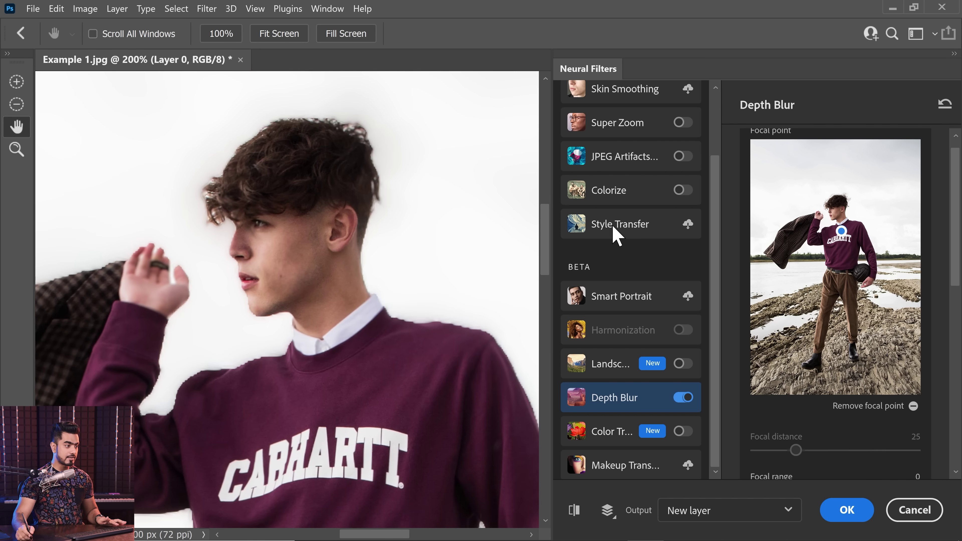
{"action": "left_click_drag", "start_coordinate": [546, 251], "coordinate": [529, 232]}
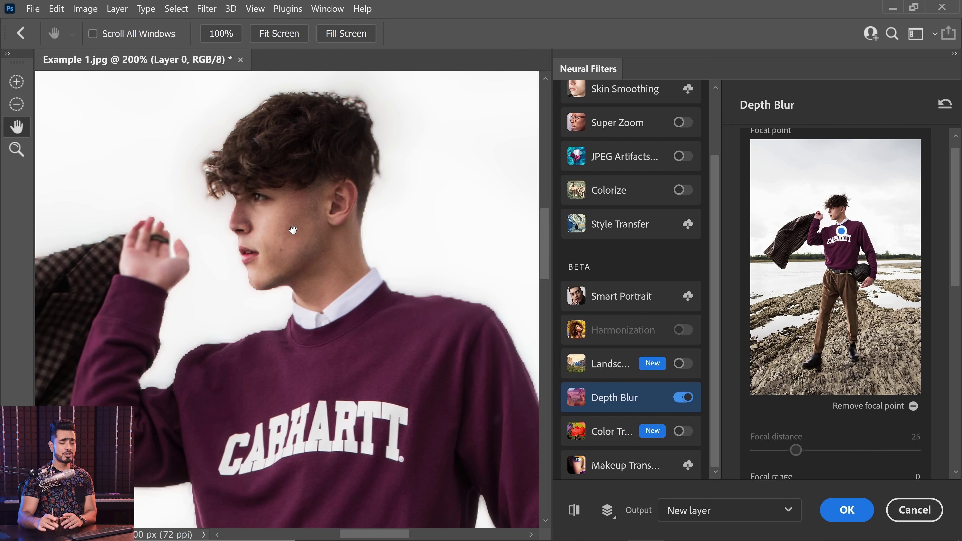
- Turn Focus subject back on and check the cutout edges from the man's hair down to his legs
{"action": "left_click_drag", "start_coordinate": [952, 269], "coordinate": [945, 336]}
{"action": "left_click", "coordinate": [755, 357]}
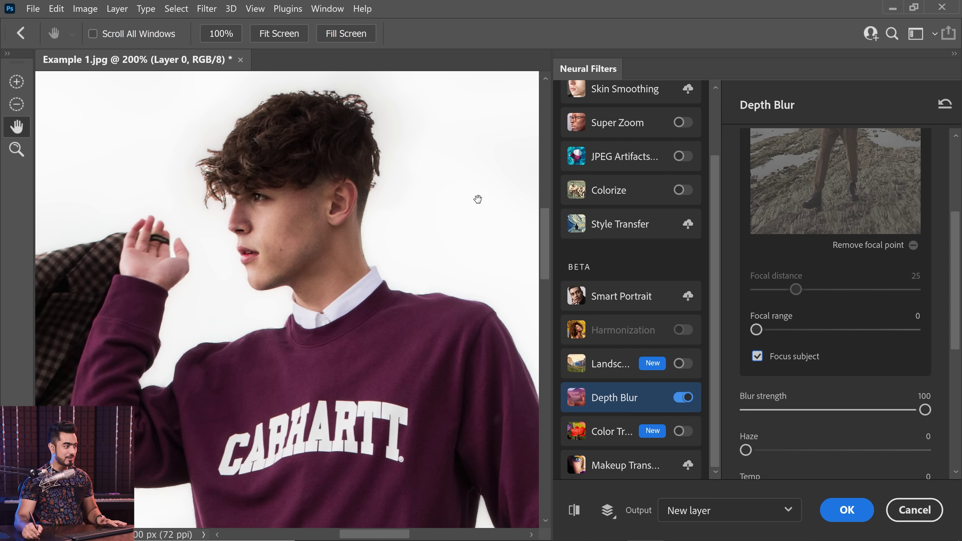
{"action": "scroll", "coordinate": [548, 241], "scroll_direction": "down", "scroll_amount": 1}
{"action": "left_click_drag", "start_coordinate": [547, 247], "coordinate": [546, 373]}
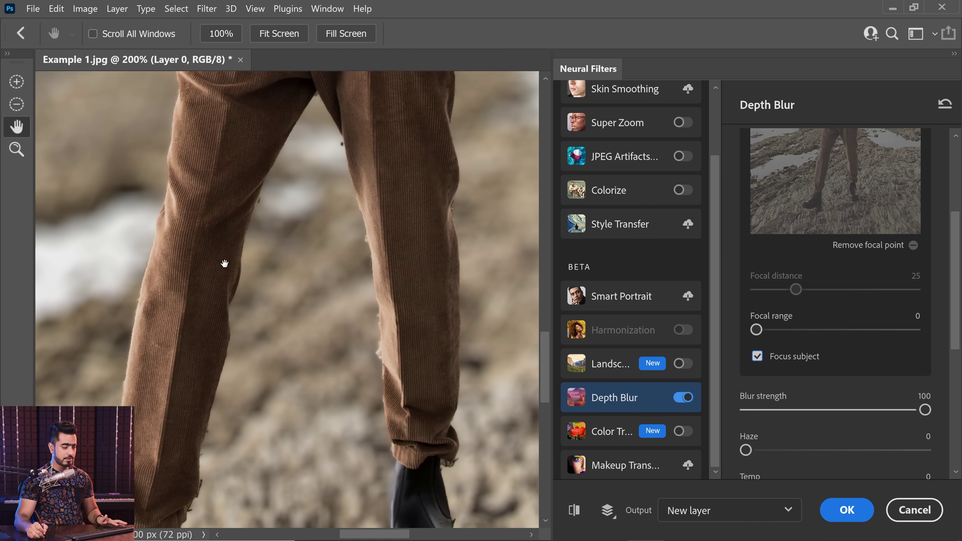
{"action": "key", "text": "ctrl+0"}
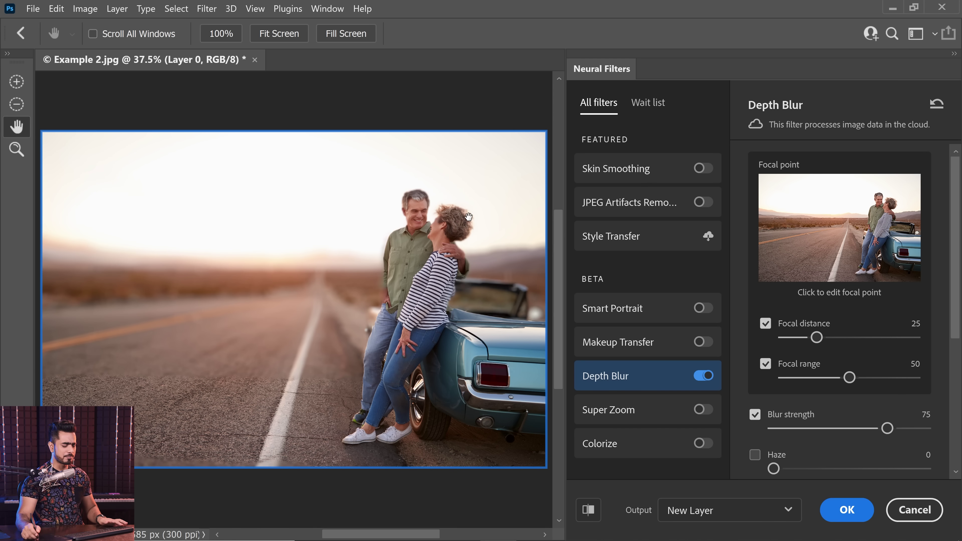
- Examine the older Depth Blur result on Example 2 up close, along the road and around the couple's hair and shoulders
{"action": "key", "text": "ctrl+plus"}
{"action": "key", "text": "ctrl+plus"}
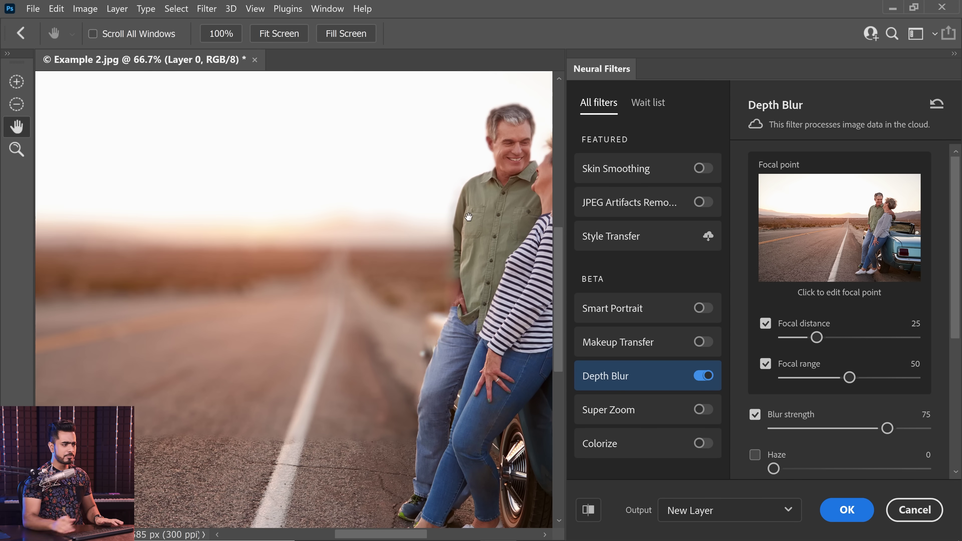
{"action": "left_click_drag", "start_coordinate": [379, 538], "coordinate": [354, 536]}
{"action": "key", "text": "ctrl+plus"}
{"action": "key", "text": "ctrl+plus"}
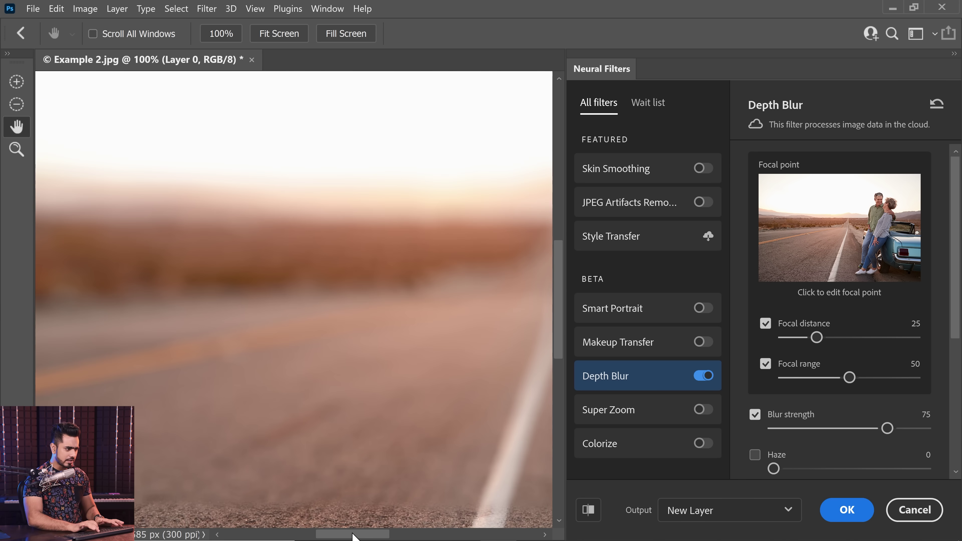
{"action": "left_click_drag", "start_coordinate": [558, 322], "coordinate": [556, 387]}
{"action": "left_click_drag", "start_coordinate": [343, 535], "coordinate": [430, 535]}
{"action": "left_click_drag", "start_coordinate": [559, 363], "coordinate": [547, 247]}
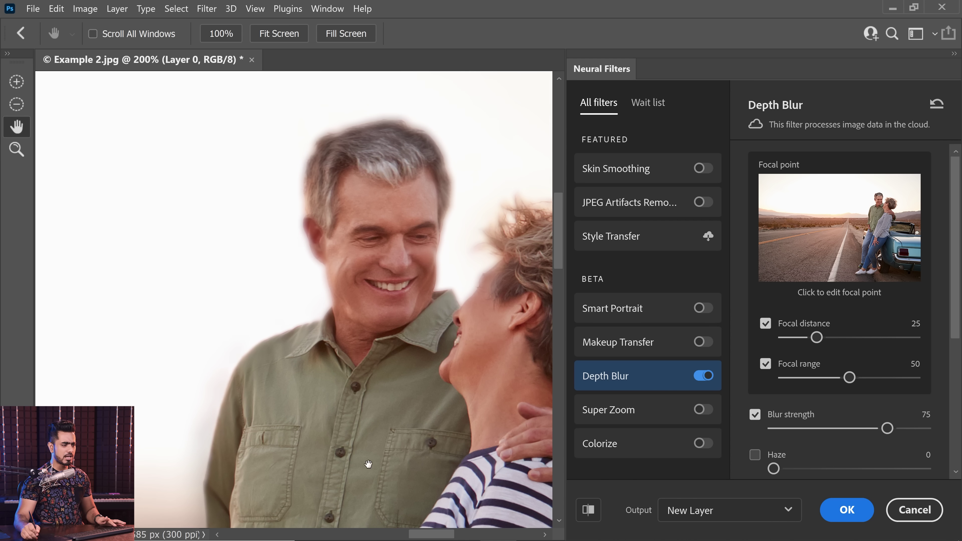
{"action": "left_click_drag", "start_coordinate": [424, 537], "coordinate": [440, 537]}
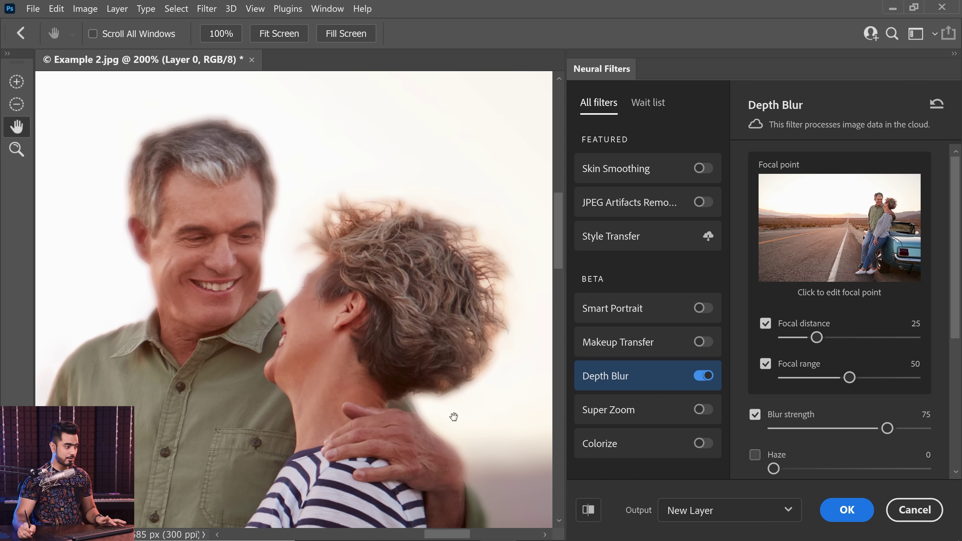
{"action": "left_click_drag", "start_coordinate": [561, 255], "coordinate": [562, 270]}
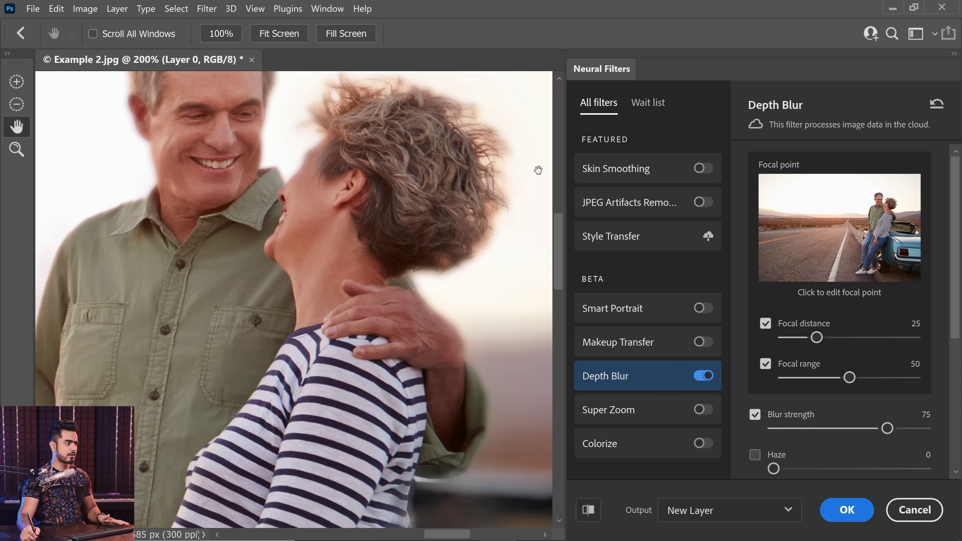
- Place the focal point on the woman's head and compare the Old Depth Blur layer with the original photo
{"action": "left_click", "coordinate": [889, 208]}
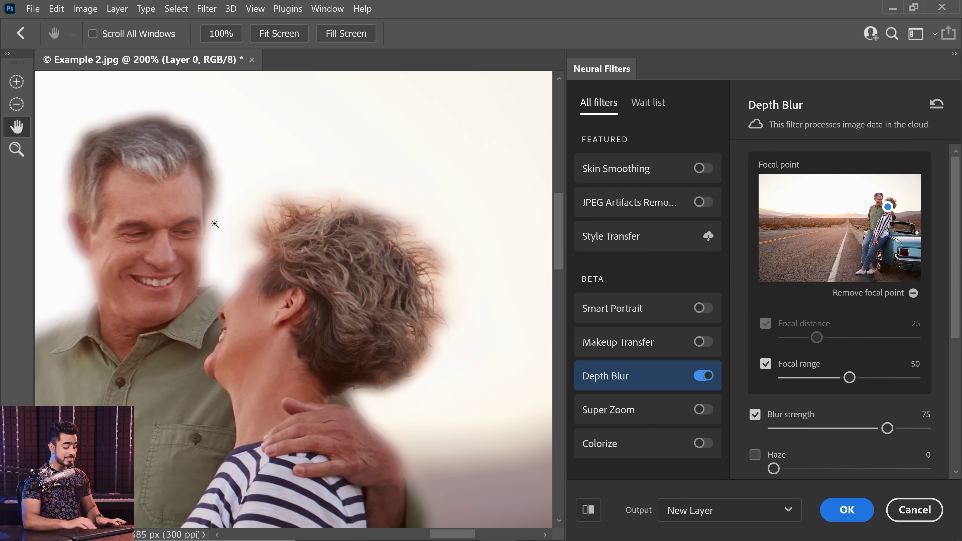
{"action": "key", "text": "ctrl+0"}
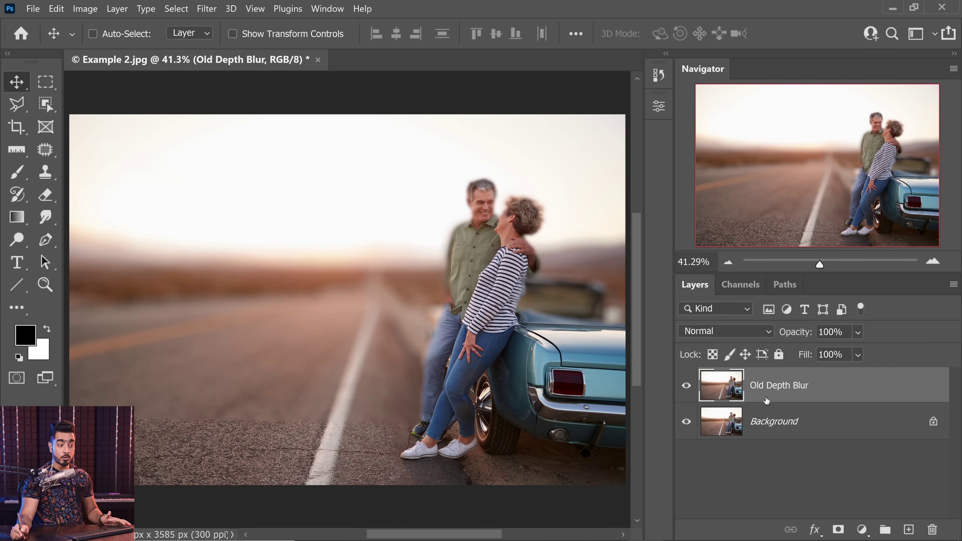
{"action": "left_click", "coordinate": [687, 387]}
{"action": "left_click", "coordinate": [688, 385]}
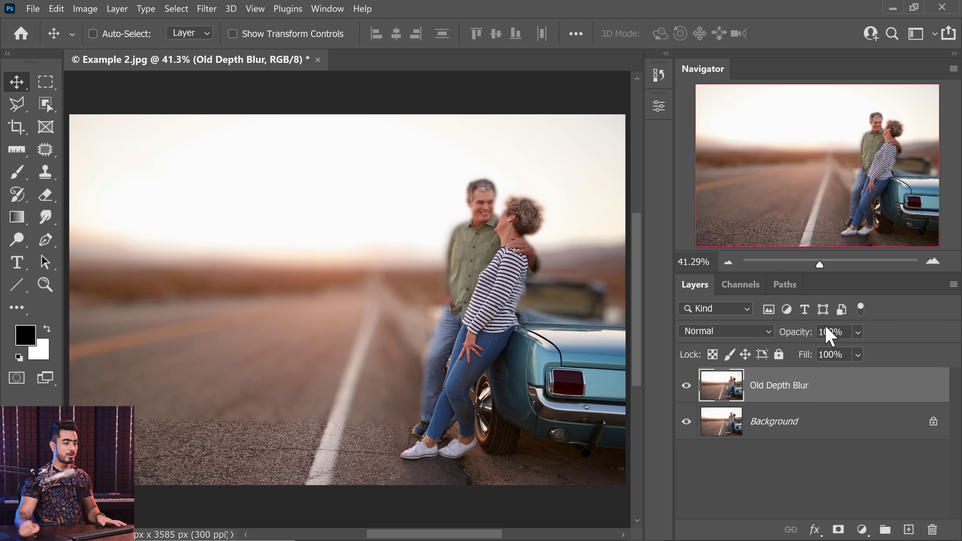
- Duplicate the Background layer, move the copy above Old Depth Blur and rename it New Depth Blur
{"action": "left_click", "coordinate": [824, 431]}
{"action": "key", "text": "ctrl+j"}
{"action": "left_click_drag", "start_coordinate": [800, 428], "coordinate": [792, 384]}
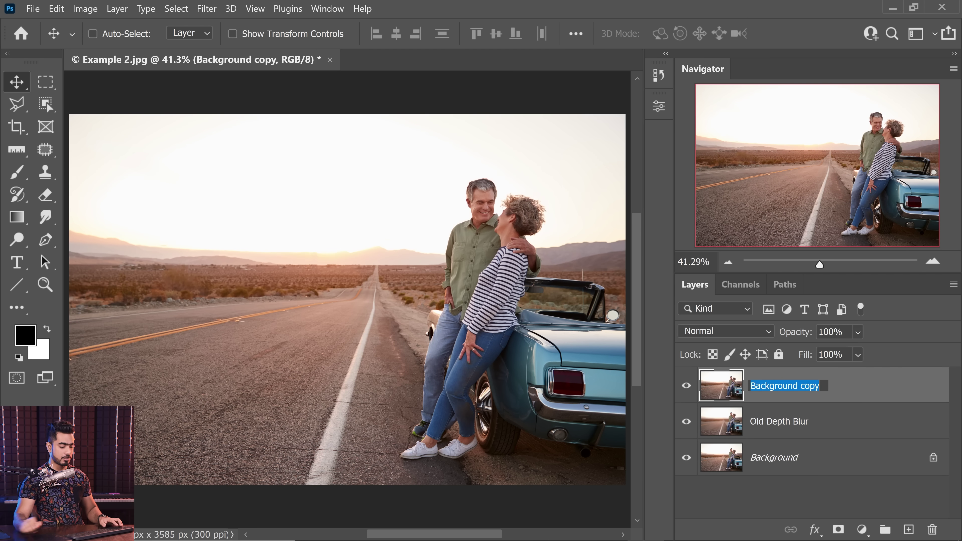
{"action": "type", "text": "New Depth Blur"}
{"action": "key", "text": "Return"}
- Apply the Depth Blur neural filter with Focus subject and blur strength 100 to the New Depth Blur layer, output to the current layer
{"action": "left_click", "coordinate": [207, 9]}
{"action": "left_click", "coordinate": [247, 81]}
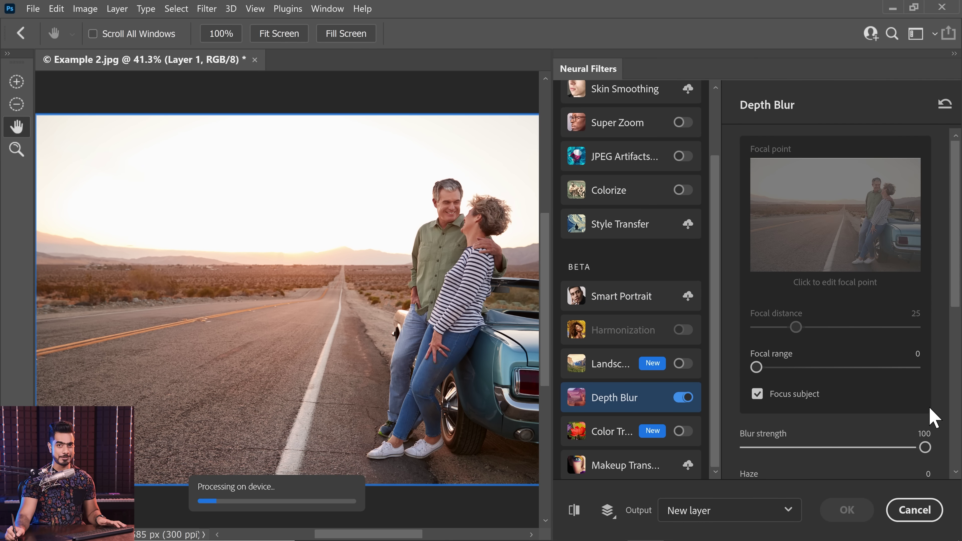
{"action": "left_click", "coordinate": [737, 514]}
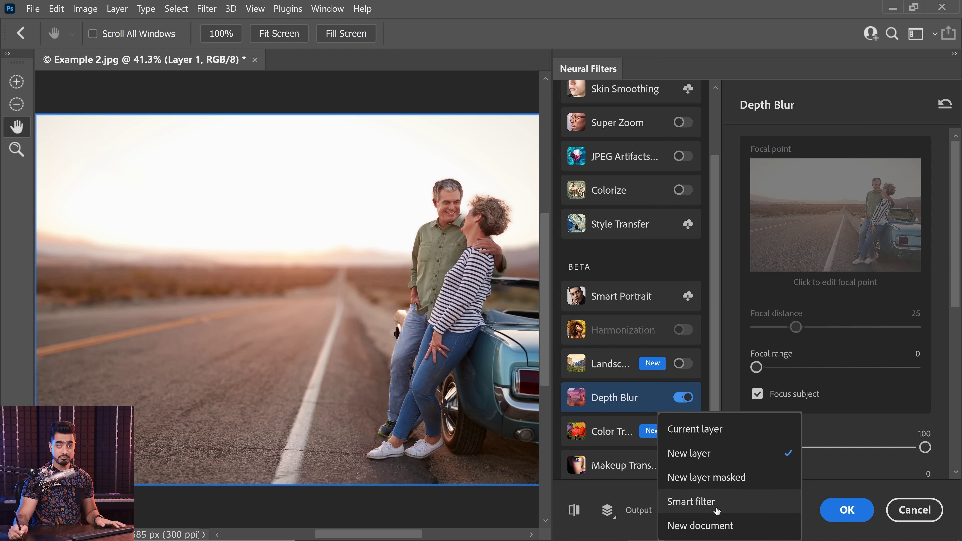
{"action": "left_click", "coordinate": [695, 429]}
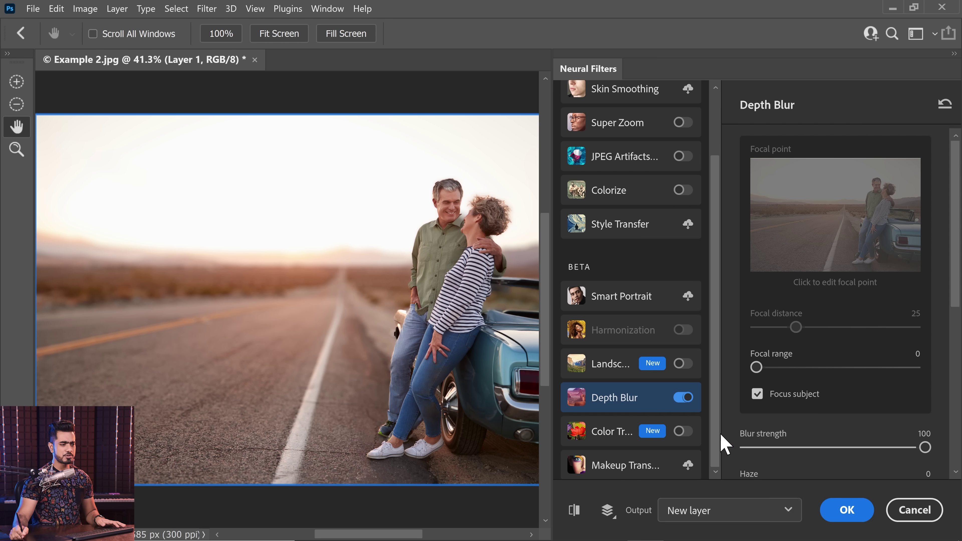
{"action": "left_click", "coordinate": [847, 509]}
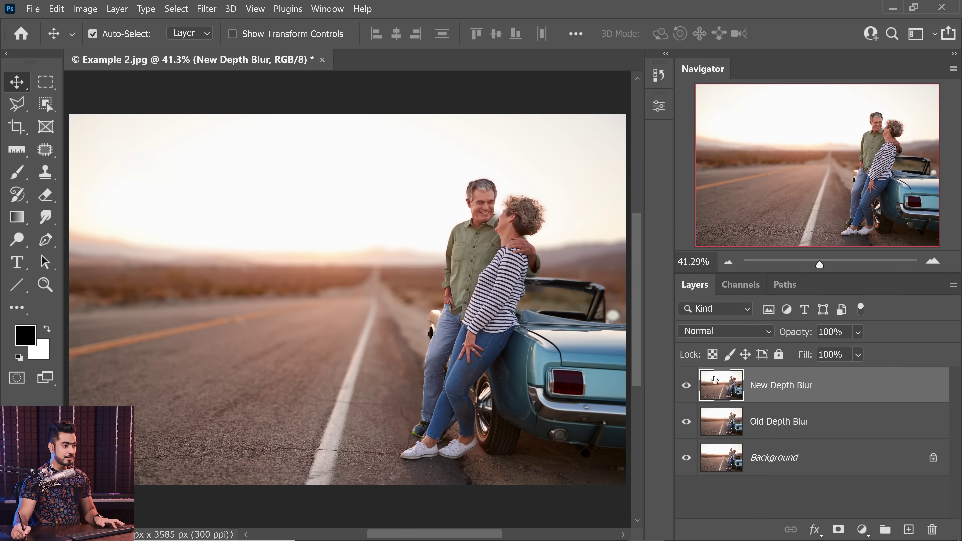
- Inspect the couple's edges up close and toggle the New Depth Blur layer to compare it with Old Depth Blur
{"action": "key", "text": "ctrl+space"}
{"action": "left_click_drag", "start_coordinate": [491, 182], "coordinate": [522, 185]}
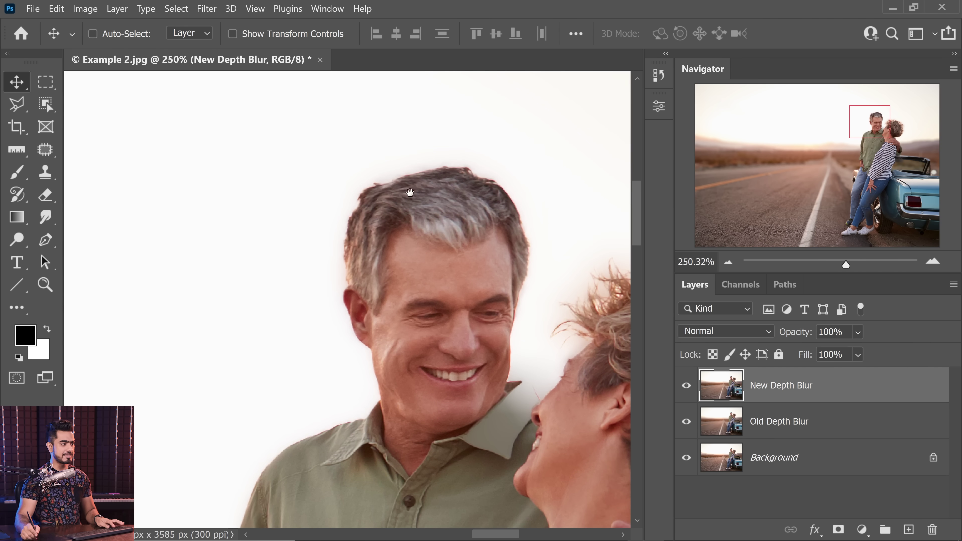
{"action": "left_click_drag", "start_coordinate": [490, 316], "coordinate": [439, 282]}
{"action": "key", "text": "ctrl+0"}
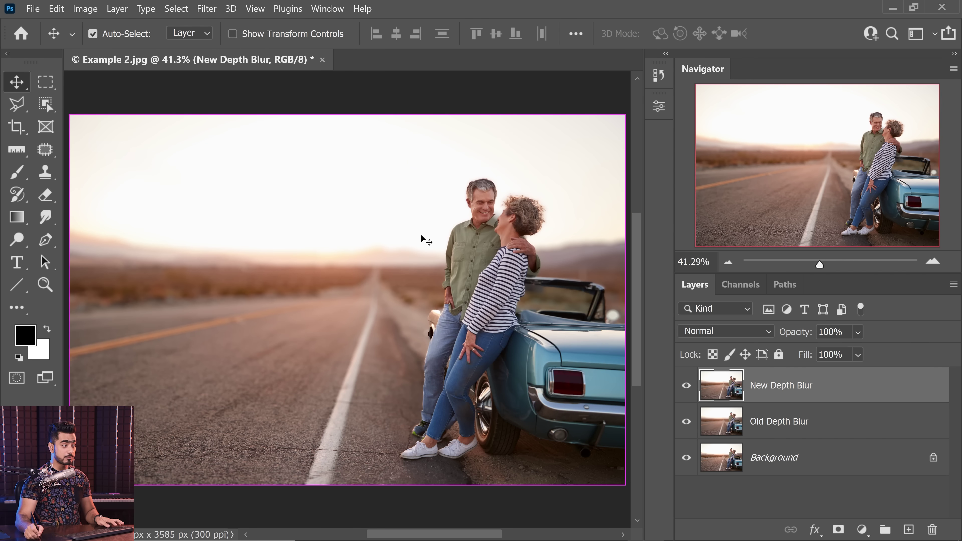
{"action": "left_click_drag", "start_coordinate": [432, 230], "coordinate": [418, 249]}
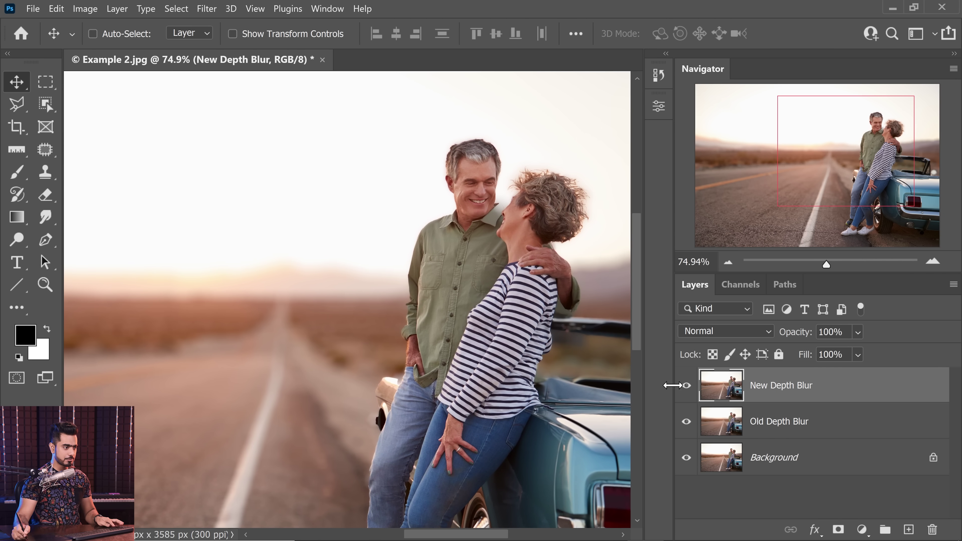
{"action": "left_click_drag", "start_coordinate": [396, 484], "coordinate": [470, 260]}
{"action": "scroll", "coordinate": [470, 260], "scroll_direction": "up", "scroll_amount": 2}
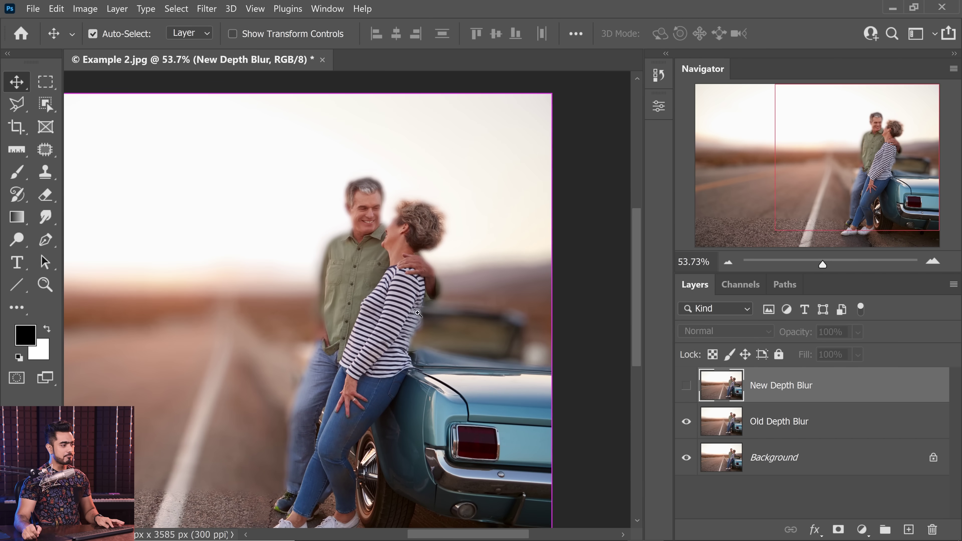
{"action": "left_click", "coordinate": [686, 386]}
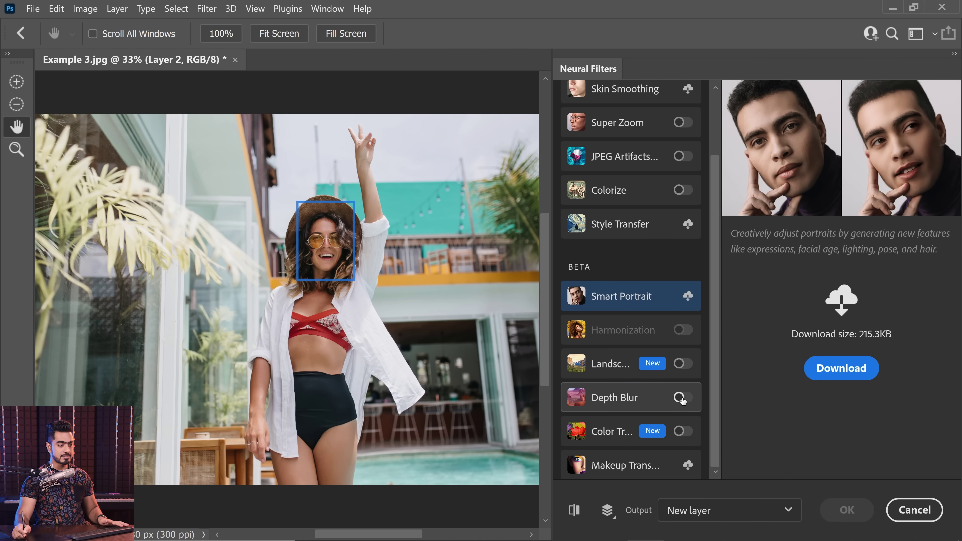
- Enable the Depth Blur neural filter on the Example 3 photo
{"action": "left_click", "coordinate": [681, 398]}
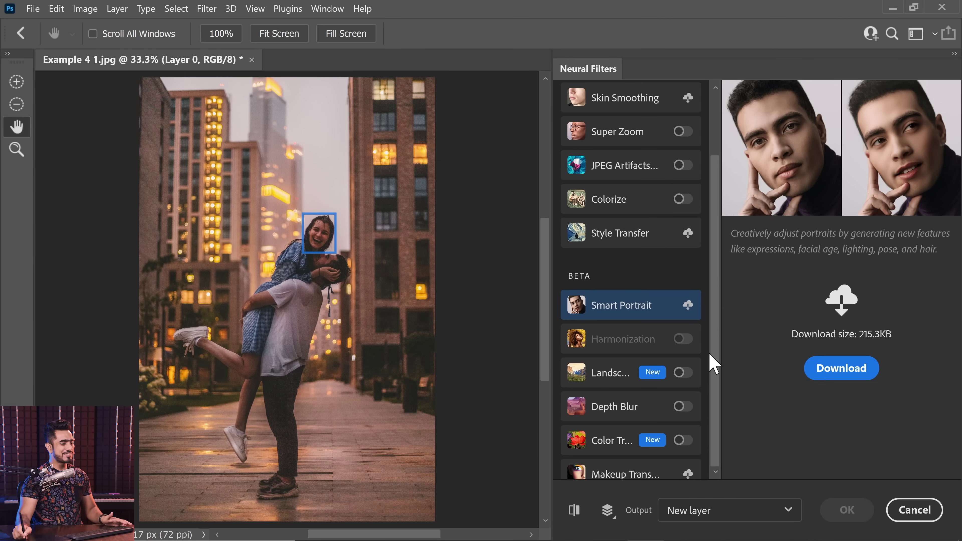
- Enable the Depth Blur neural filter on the Example 4 photo and inspect the edges around the couple
{"action": "left_click", "coordinate": [682, 397]}
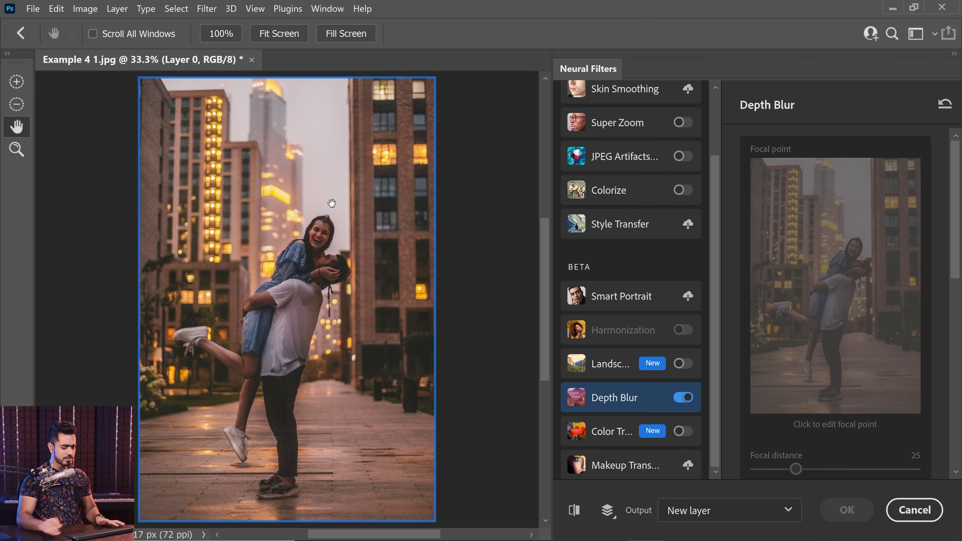
{"action": "key", "text": "ctrl+plus"}
{"action": "key", "text": "ctrl+plus"}
{"action": "key", "text": "ctrl+plus"}
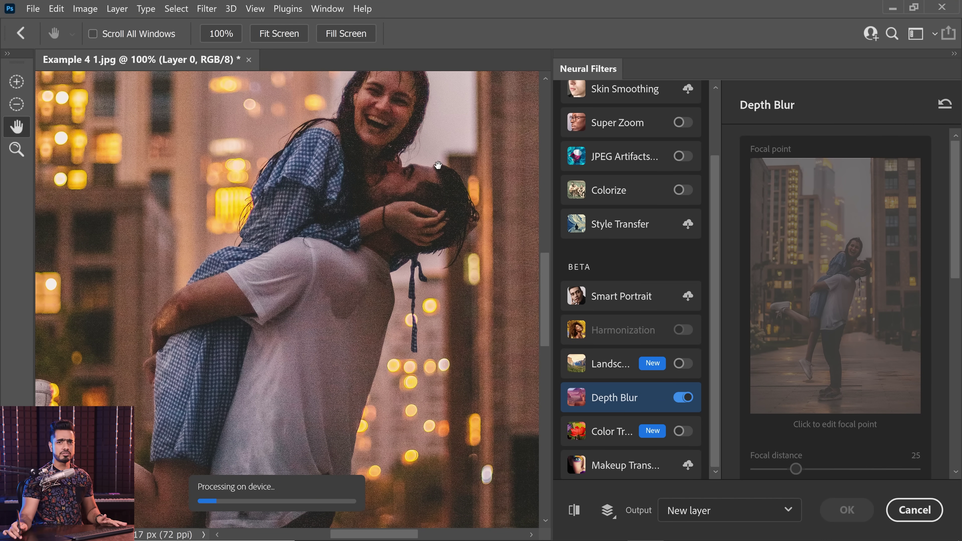
{"action": "key", "text": "ctrl+plus"}
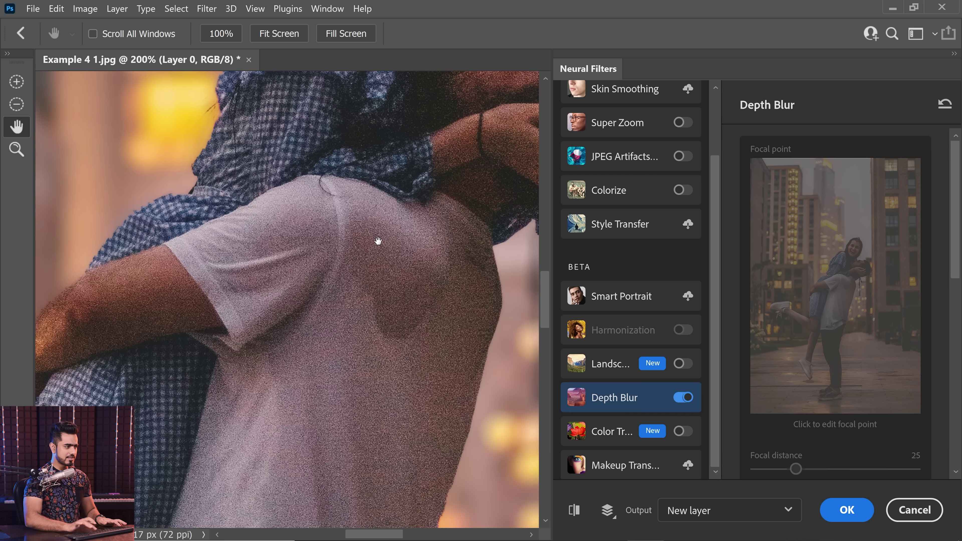
{"action": "left_click_drag", "start_coordinate": [138, 236], "coordinate": [377, 358]}
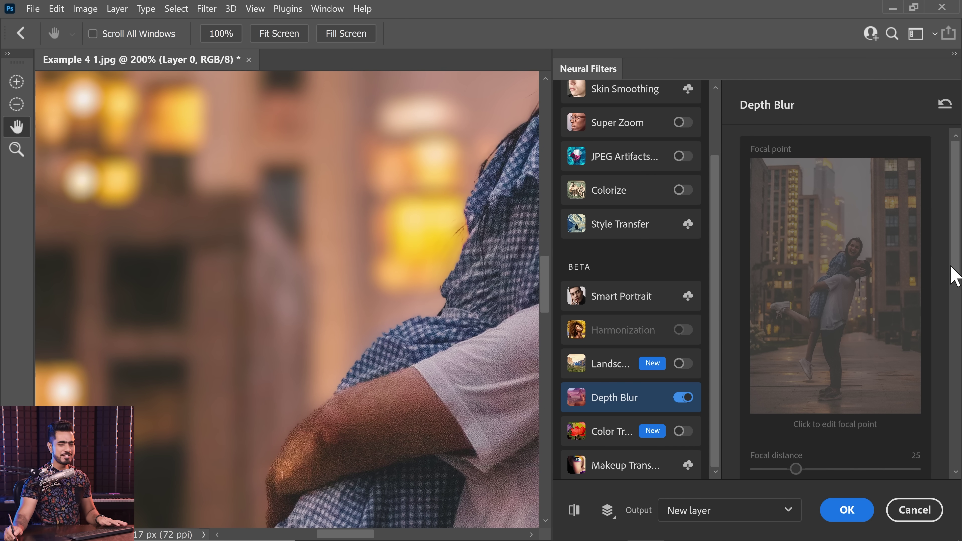
- Raise the Depth Blur blur strength and grain to 100 on the Example 4 photo and check the couple up close
{"action": "left_click_drag", "start_coordinate": [957, 266], "coordinate": [945, 354]}
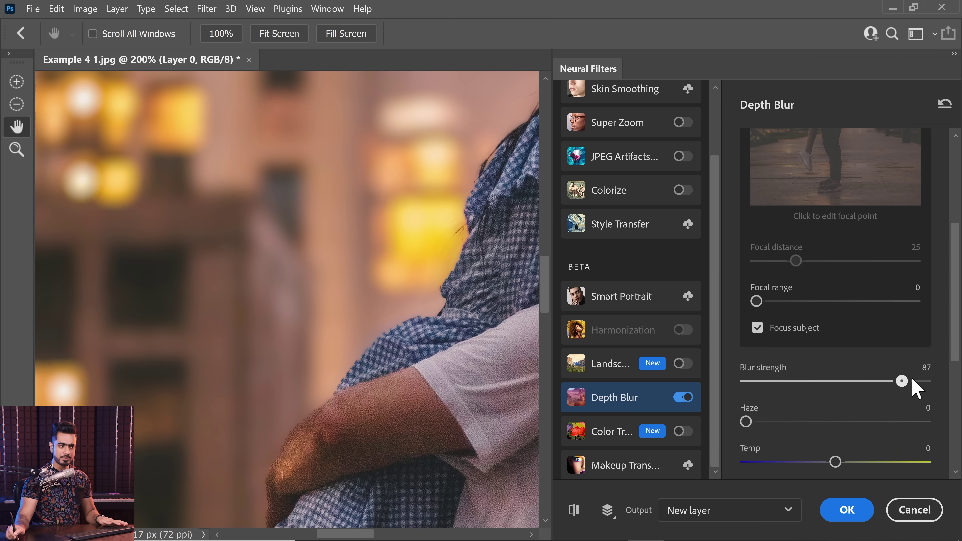
{"action": "left_click_drag", "start_coordinate": [956, 307], "coordinate": [955, 403]}
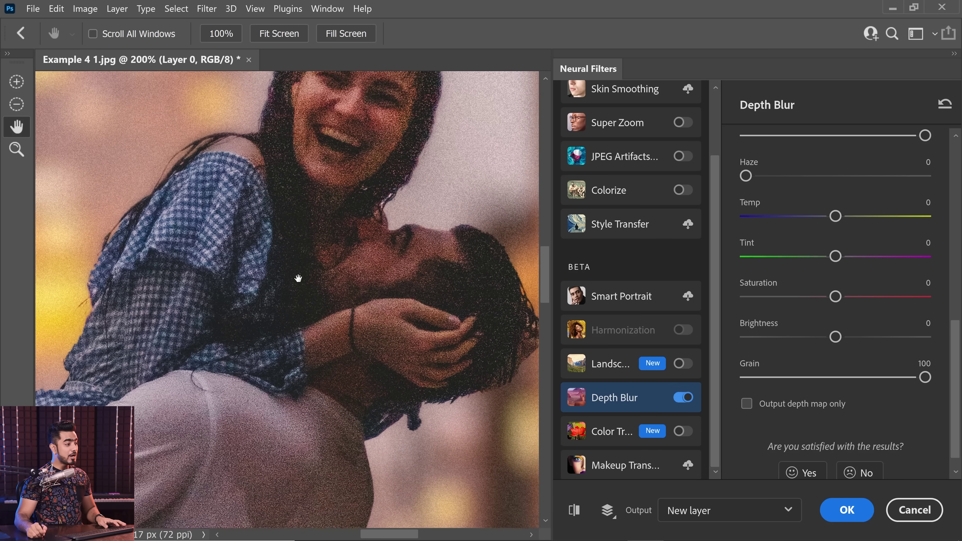
{"action": "left_click_drag", "start_coordinate": [450, 53], "coordinate": [407, 165]}
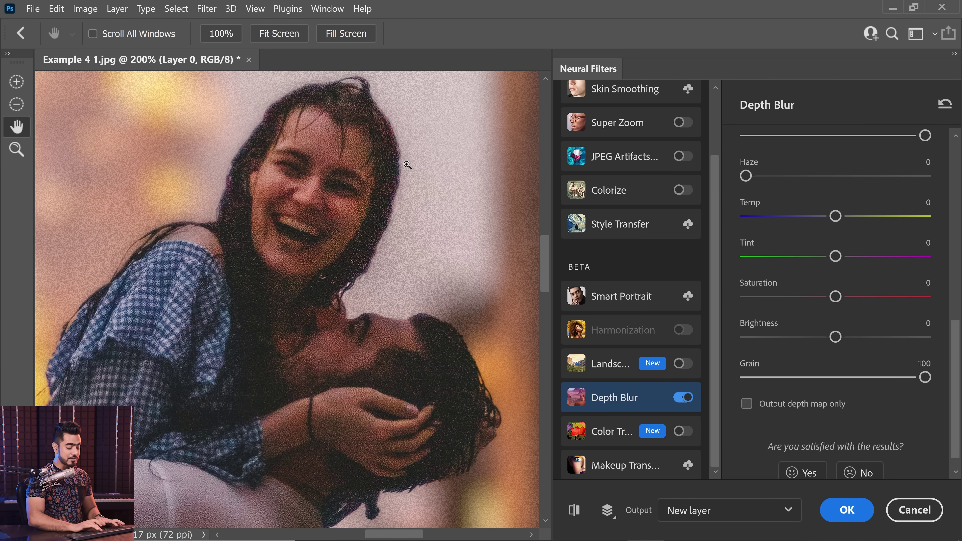
{"action": "key", "text": "ctrl+minus"}
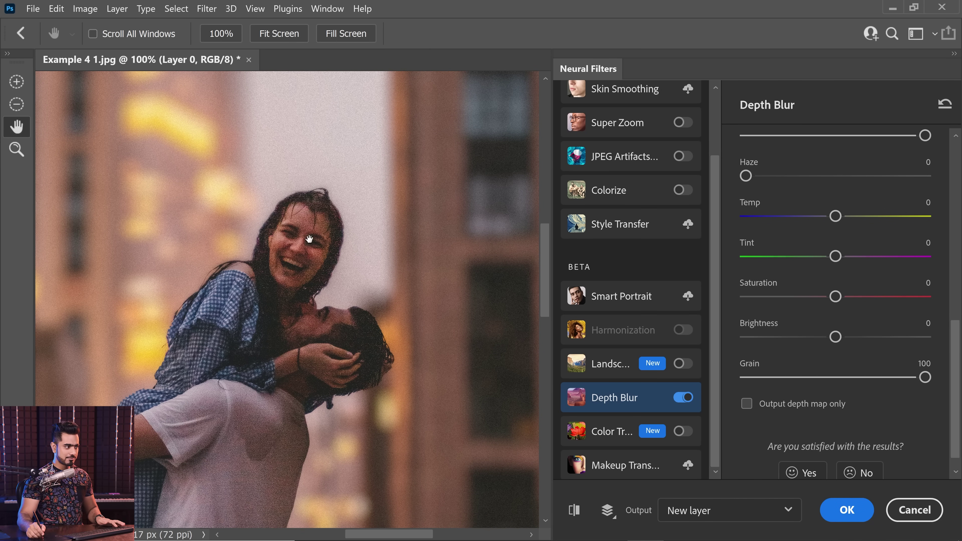
{"action": "key", "text": "ctrl+plus"}
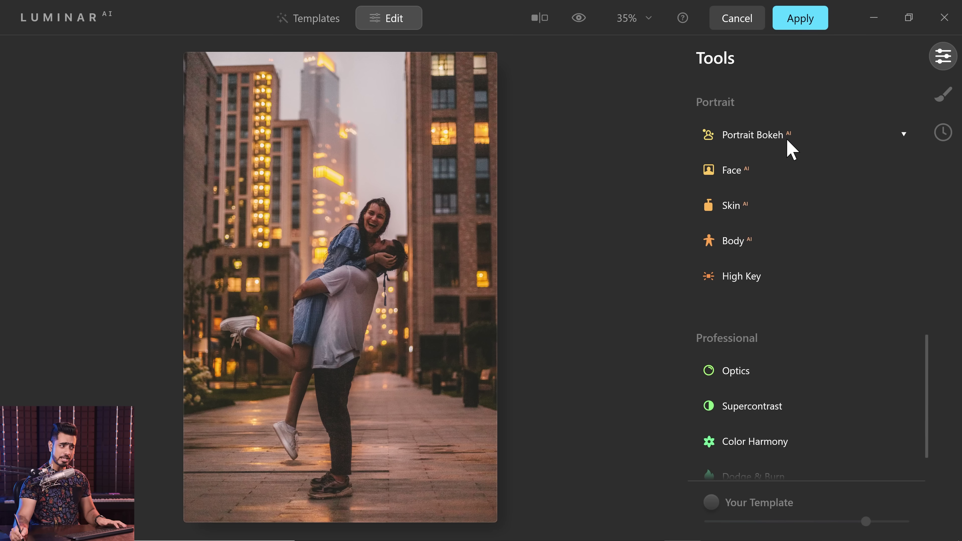
- Switch to Luminar AI, set the Portrait Bokeh amount to 100 for the couple photo, expand its Background settings and inspect the edges
{"action": "left_click", "coordinate": [778, 146]}
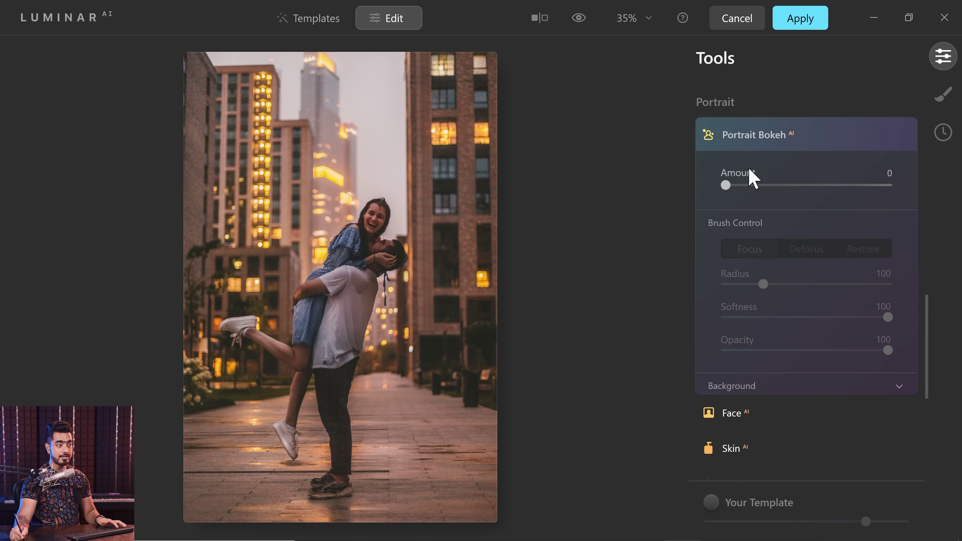
{"action": "left_click_drag", "start_coordinate": [735, 188], "coordinate": [924, 188]}
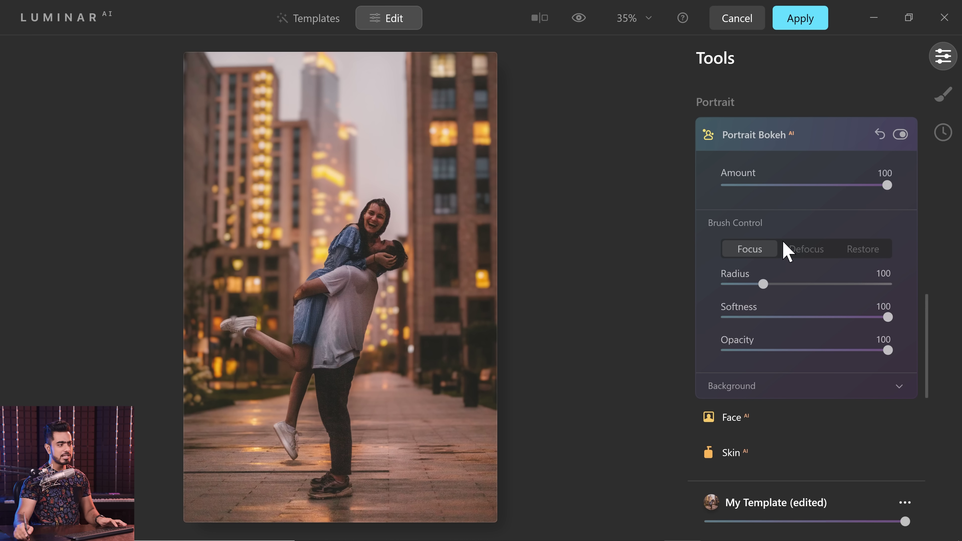
{"action": "left_click", "coordinate": [756, 398]}
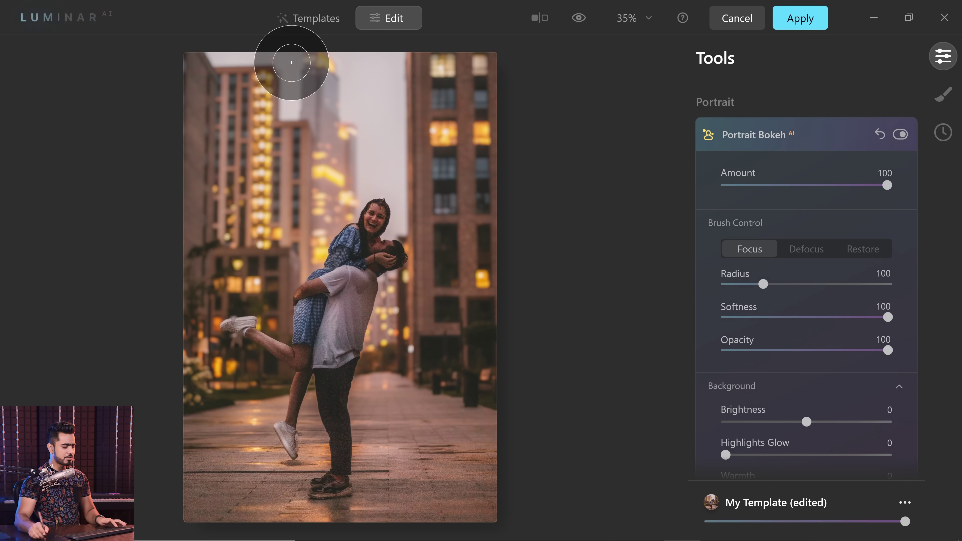
{"action": "key", "text": "ctrl+plus"}
{"action": "key", "text": "ctrl+plus"}
{"action": "key", "text": "ctrl+plus"}
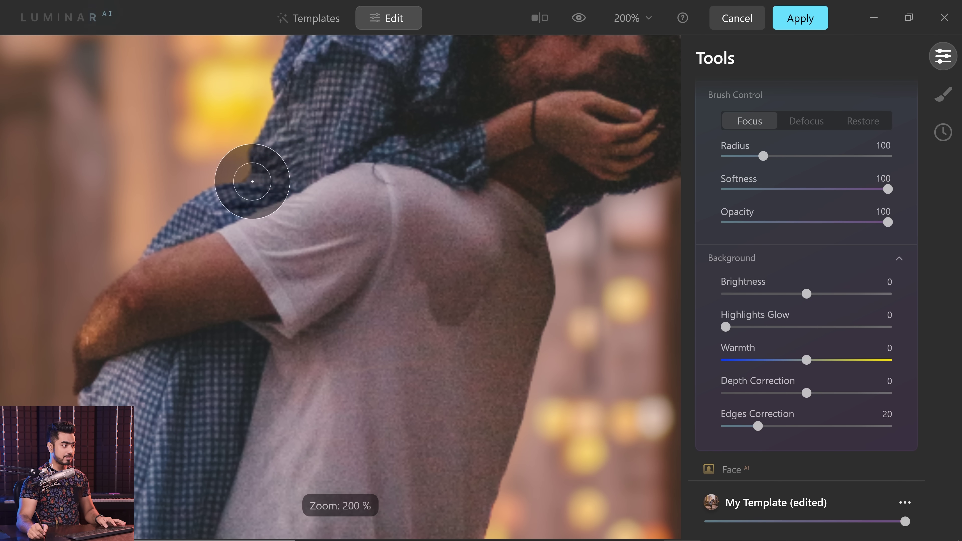
{"action": "mouse_move", "coordinate": [254, 172]}
{"action": "left_mouse_down"}
{"action": "mouse_move", "coordinate": [421, 322]}
{"action": "mouse_move", "coordinate": [417, 330]}
{"action": "mouse_move", "coordinate": [408, 318]}
{"action": "left_mouse_up"}
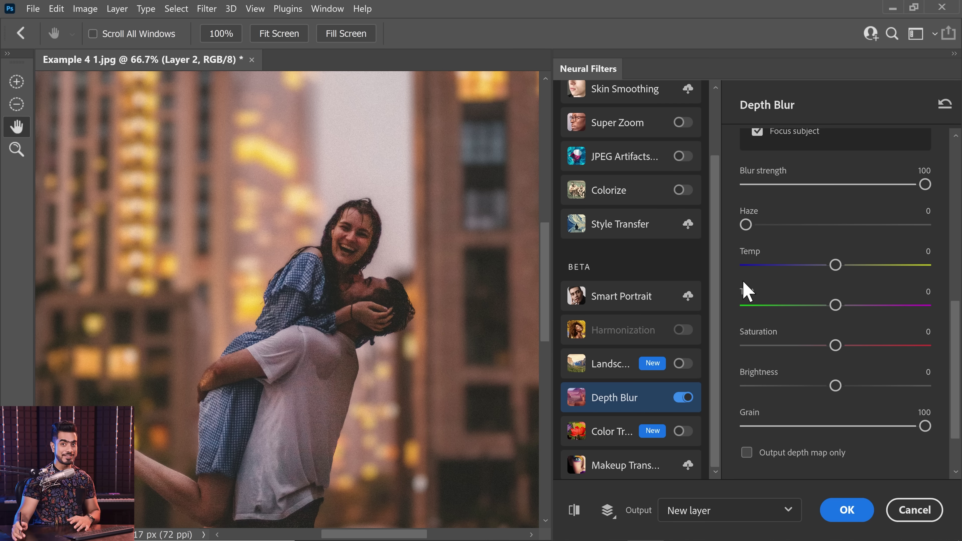
- Back in Photoshop, shift the Depth Blur tint of the Example 4 background to +93, then reduce it to a weaker magenta
{"action": "left_click", "coordinate": [896, 307]}
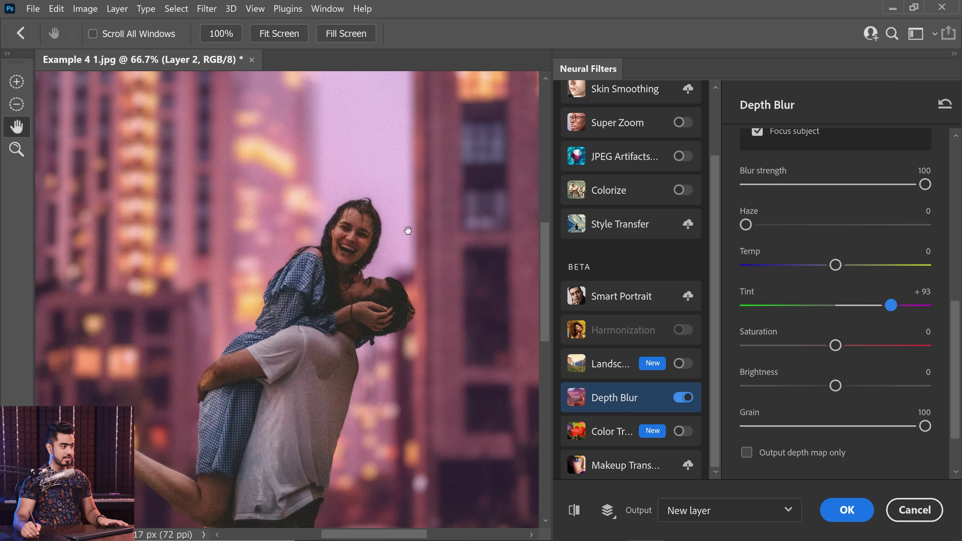
{"action": "key", "text": "ctrl+minus"}
{"action": "key", "text": "ctrl+minus"}
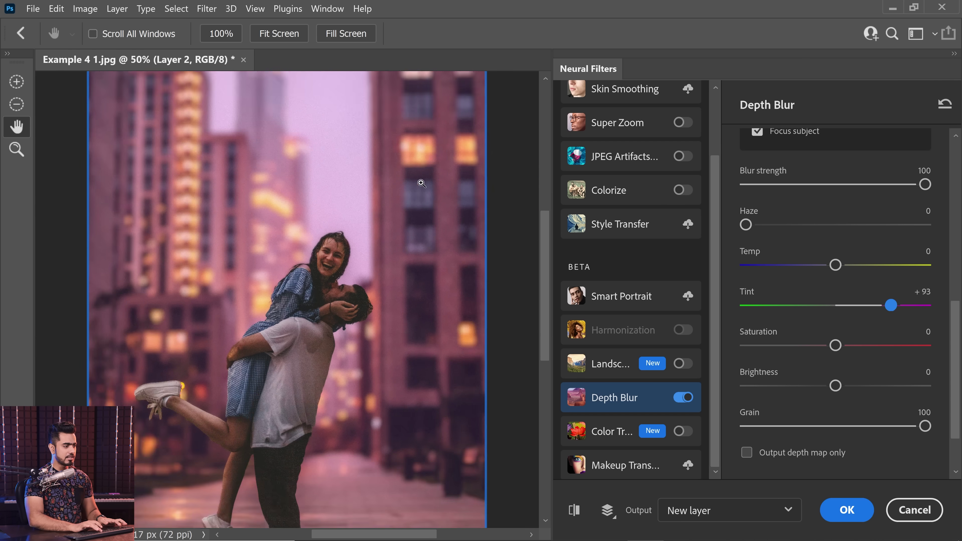
{"action": "left_click_drag", "start_coordinate": [891, 305], "coordinate": [860, 305]}
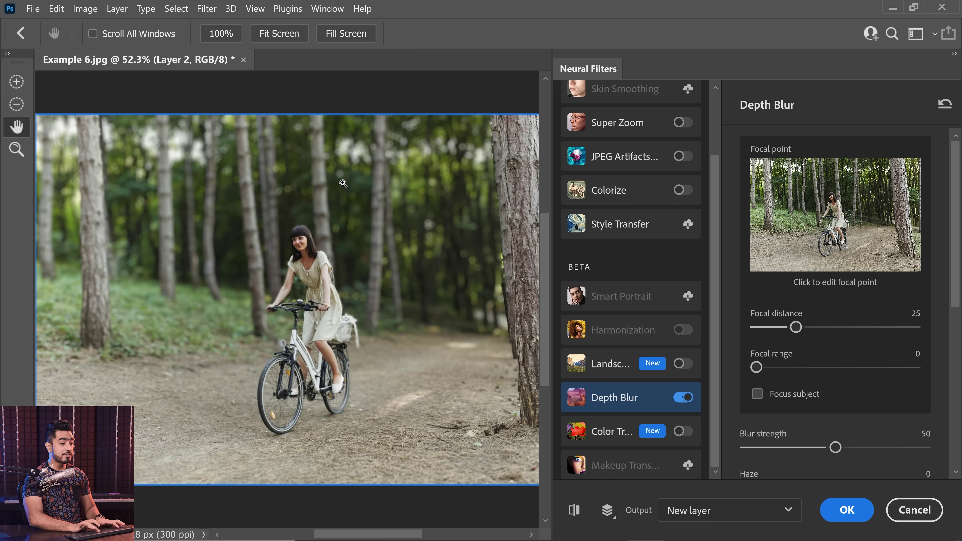
- Inspect the cyclist's edges in the Example 6 photo and turn on Focus subject for its Depth Blur
{"action": "left_click", "coordinate": [343, 184], "text": "ctrl"}
{"action": "left_click", "coordinate": [343, 183], "text": "ctrl"}
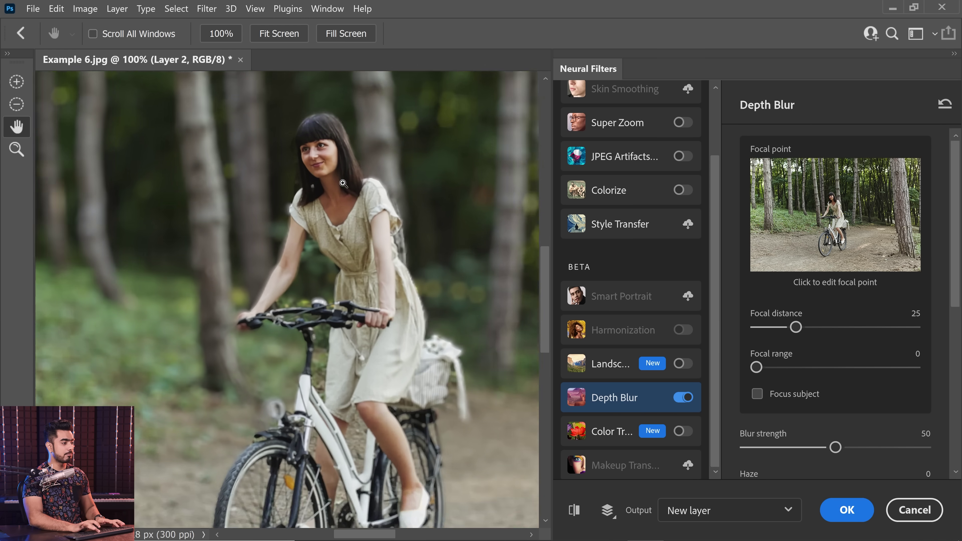
{"action": "left_click", "coordinate": [343, 183], "text": "ctrl"}
{"action": "left_click", "coordinate": [343, 183], "text": "ctrl"}
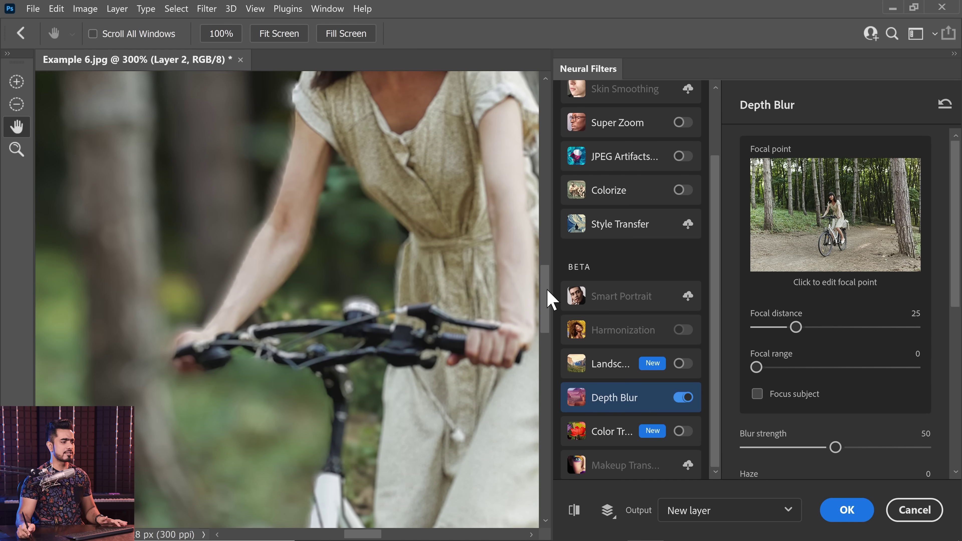
{"action": "scroll", "coordinate": [544, 262], "scroll_direction": "up", "scroll_amount": 5}
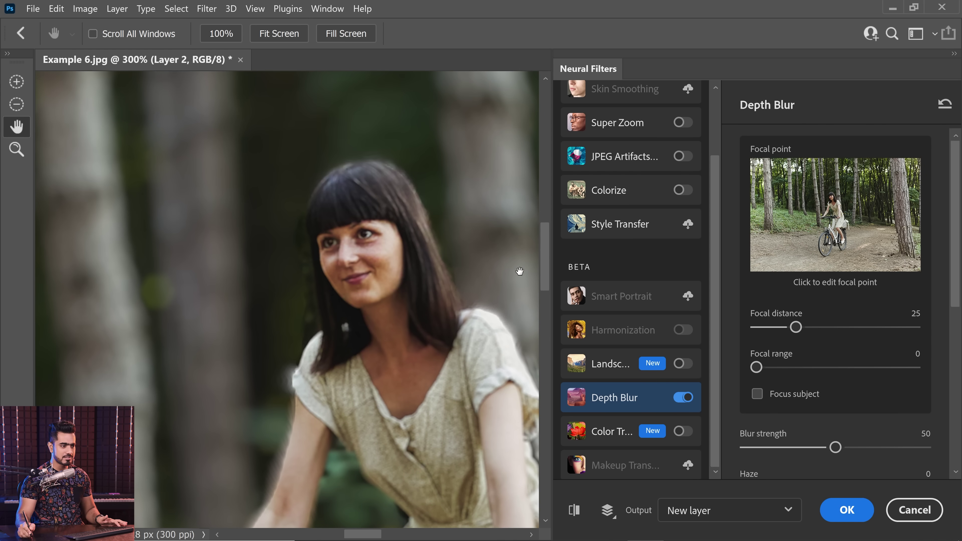
{"action": "left_click", "coordinate": [760, 395]}
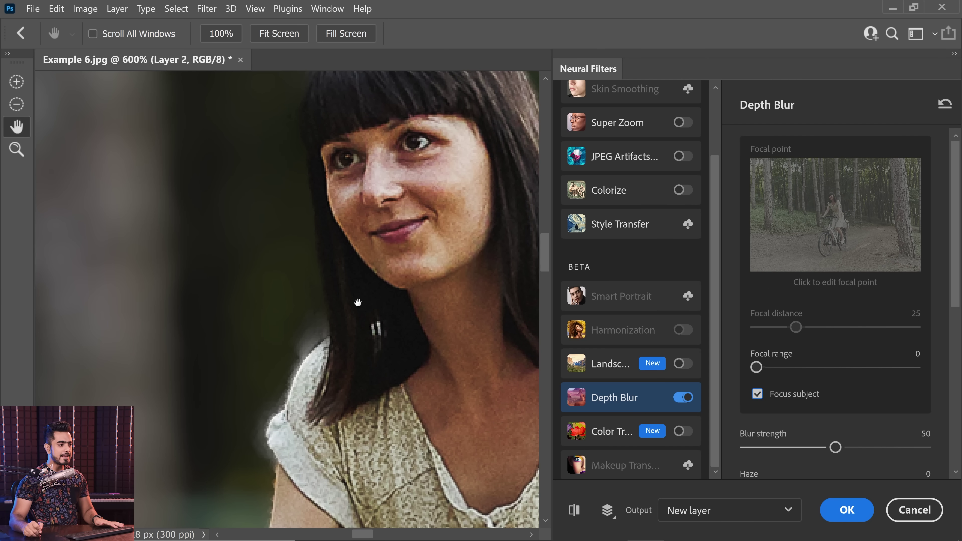
- Examine the cyclist's hair, arms and bicycle handlebar up close for edge quality with Focus subject on
{"action": "left_click_drag", "start_coordinate": [394, 160], "coordinate": [277, 354]}
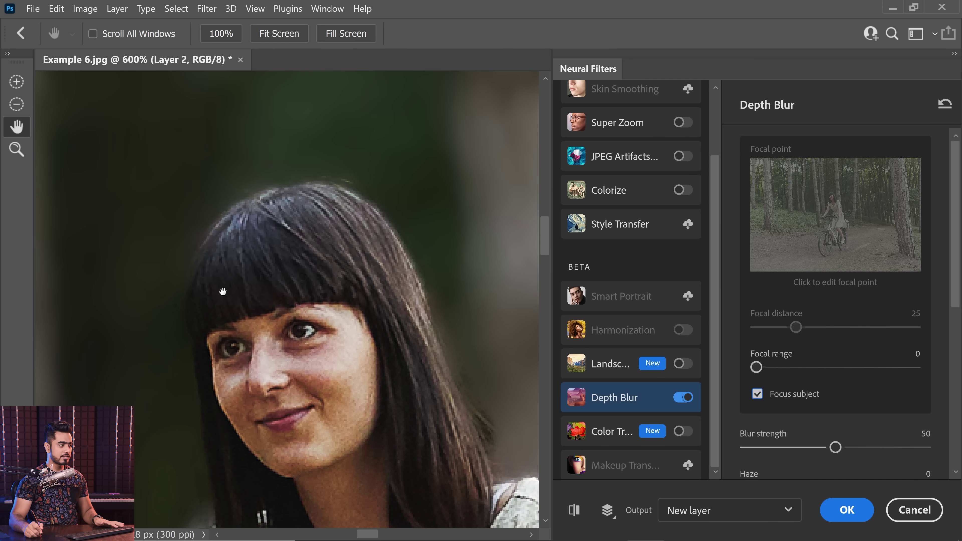
{"action": "scroll", "coordinate": [417, 311], "scroll_direction": "down", "scroll_amount": 5}
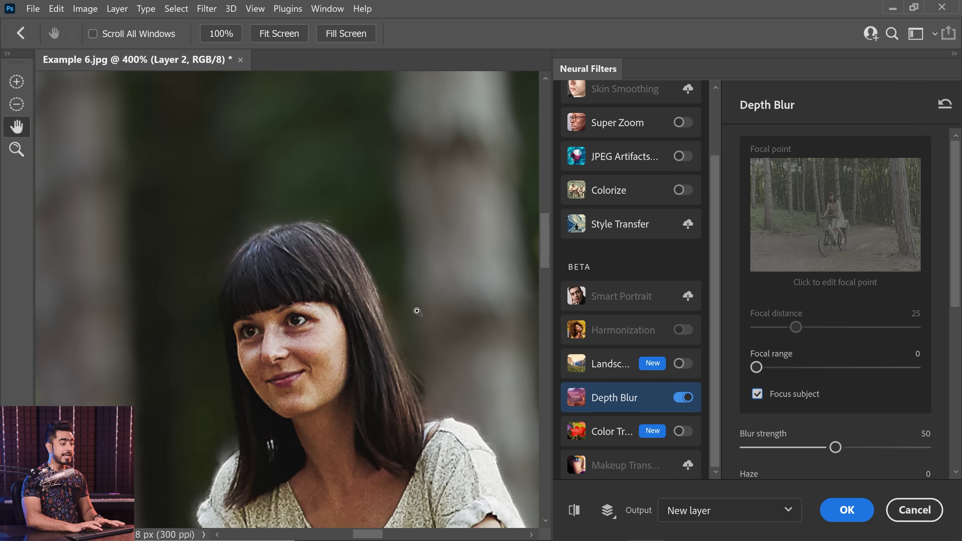
{"action": "scroll", "coordinate": [440, 451], "scroll_direction": "up", "scroll_amount": 5}
{"action": "left_click_drag", "start_coordinate": [441, 452], "coordinate": [344, 330]}
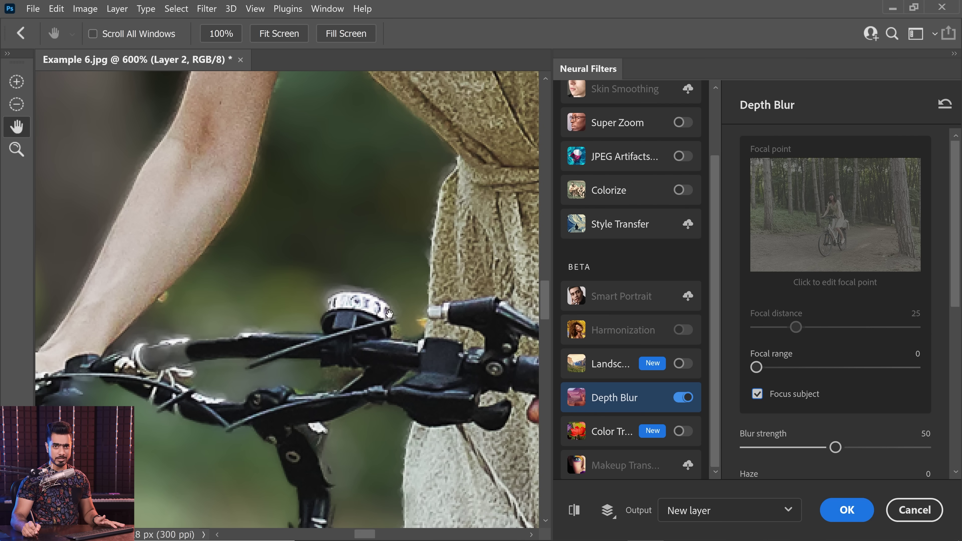
{"action": "left_click_drag", "start_coordinate": [274, 354], "coordinate": [292, 306]}
{"action": "left_click_drag", "start_coordinate": [213, 380], "coordinate": [270, 239]}
{"action": "left_click_drag", "start_coordinate": [289, 341], "coordinate": [286, 326]}
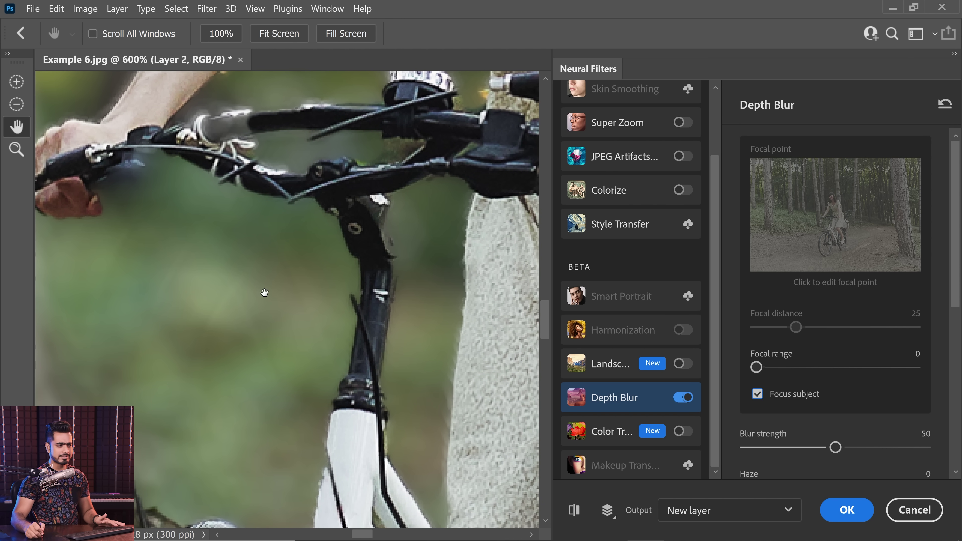
{"action": "left_click_drag", "start_coordinate": [264, 292], "coordinate": [306, 257]}
{"action": "left_click_drag", "start_coordinate": [343, 304], "coordinate": [404, 257]}
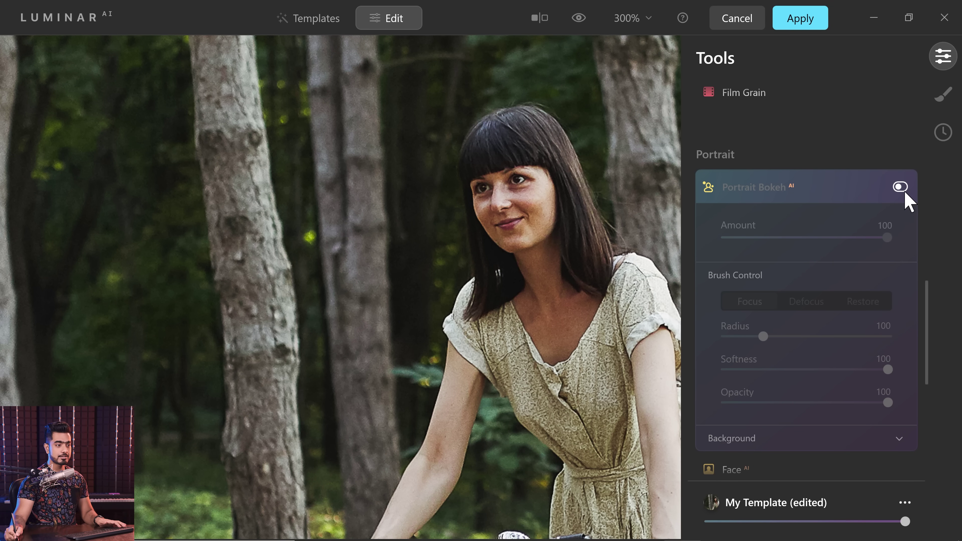
- Switch to Luminar AI, turn Portrait Bokeh back on for the cyclist photo and inspect the woman's edges
{"action": "left_click", "coordinate": [903, 189]}
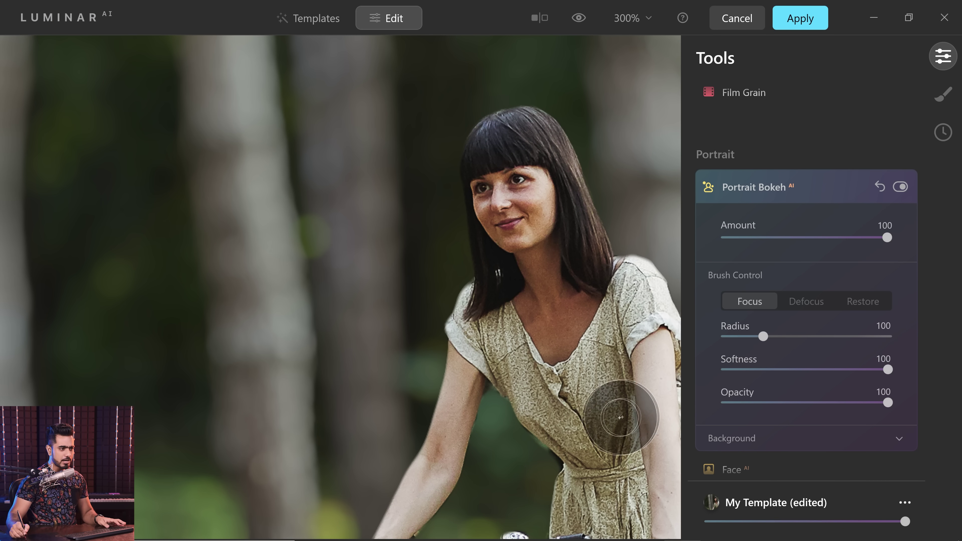
{"action": "left_click_drag", "start_coordinate": [551, 431], "coordinate": [516, 318]}
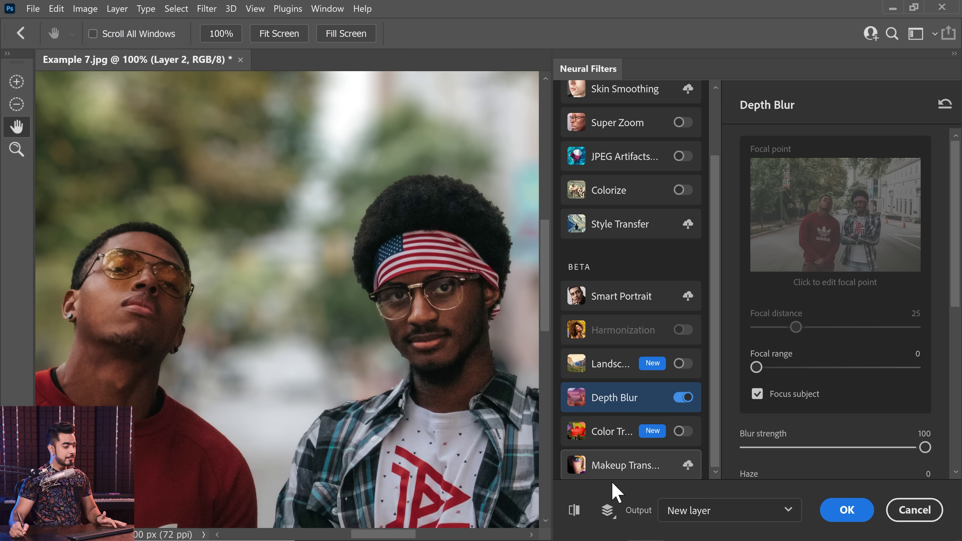
- Compare the Example 7 photo with and without Depth Blur and examine the hair edges of both men up close
{"action": "left_click", "coordinate": [574, 511]}
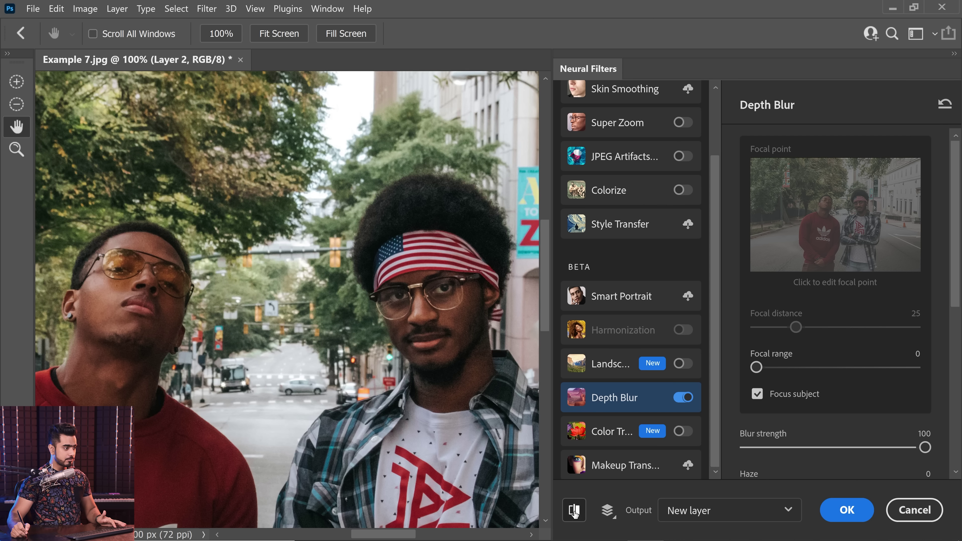
{"action": "left_click", "coordinate": [574, 510]}
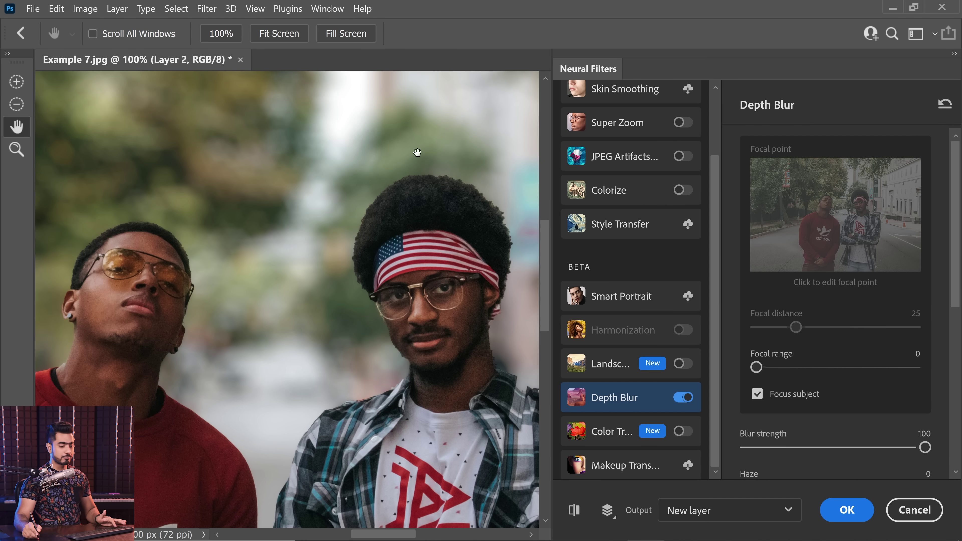
{"action": "left_click", "coordinate": [401, 120]}
{"action": "left_click", "coordinate": [401, 120]}
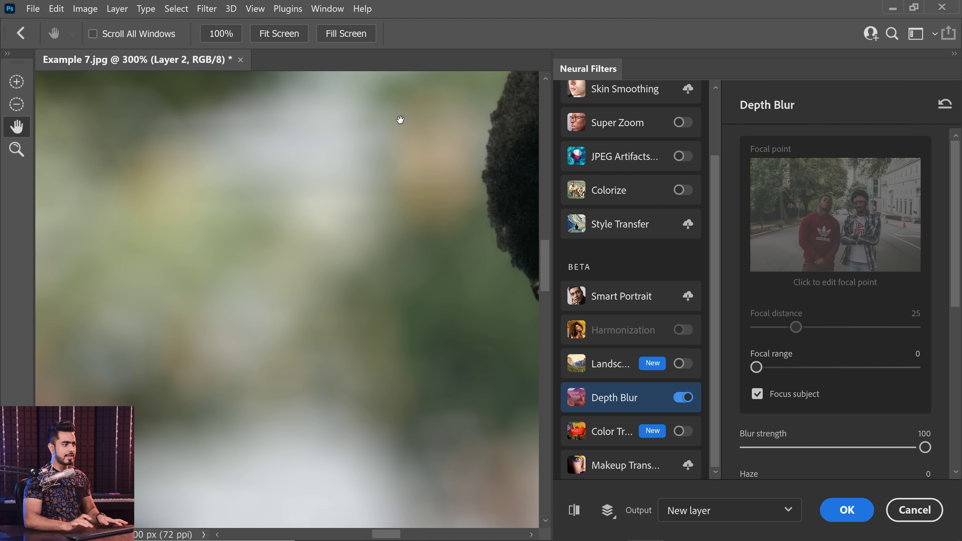
{"action": "left_click_drag", "start_coordinate": [350, 245], "coordinate": [200, 291]}
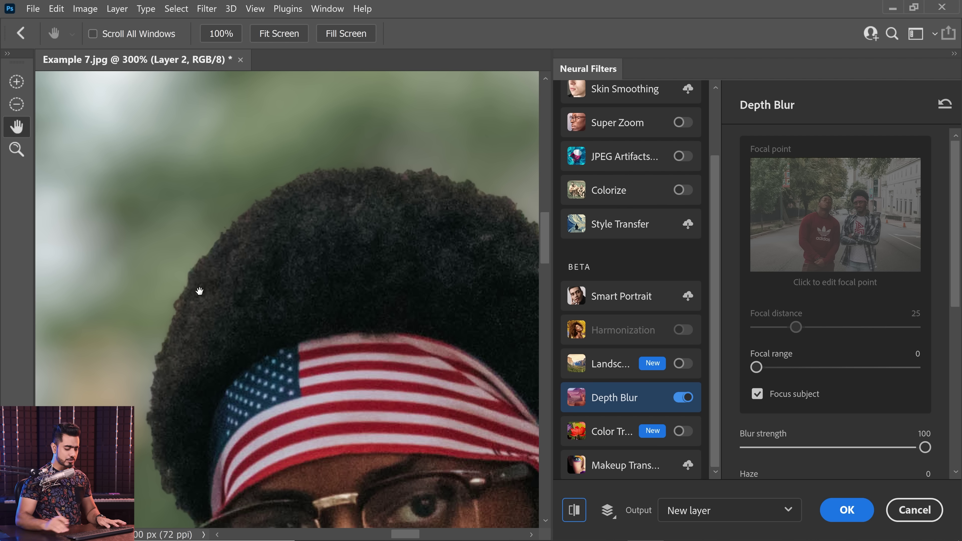
{"action": "left_click", "coordinate": [200, 291]}
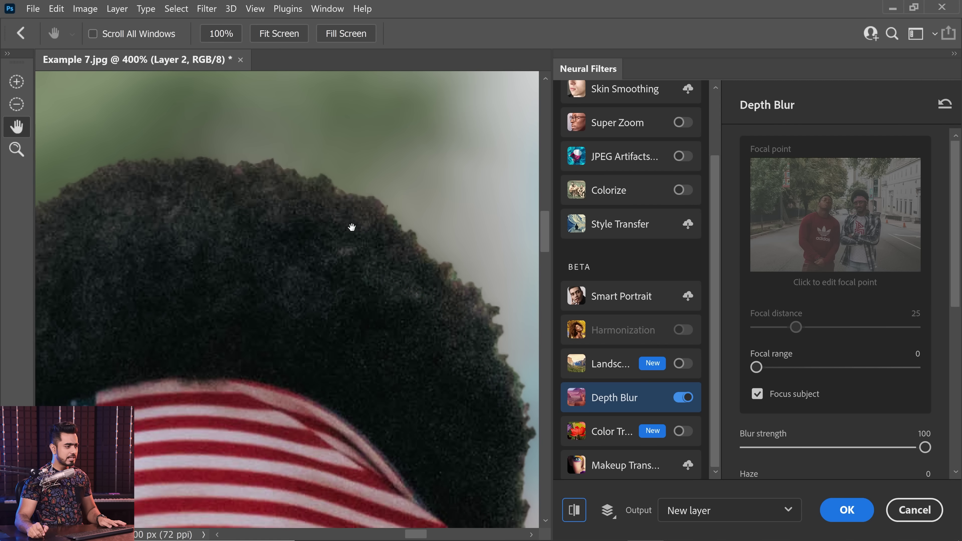
{"action": "left_click_drag", "start_coordinate": [353, 224], "coordinate": [374, 228]}
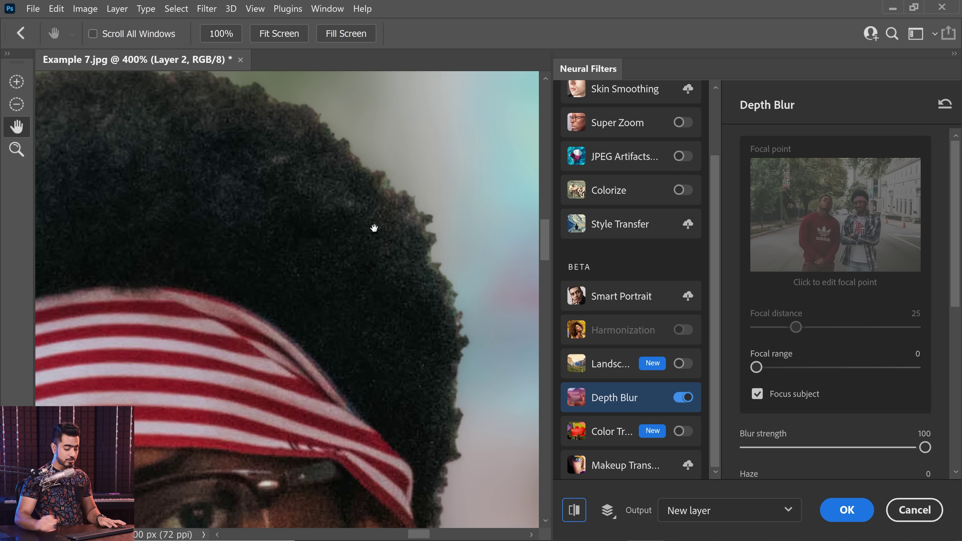
{"action": "key", "text": "ctrl+minus"}
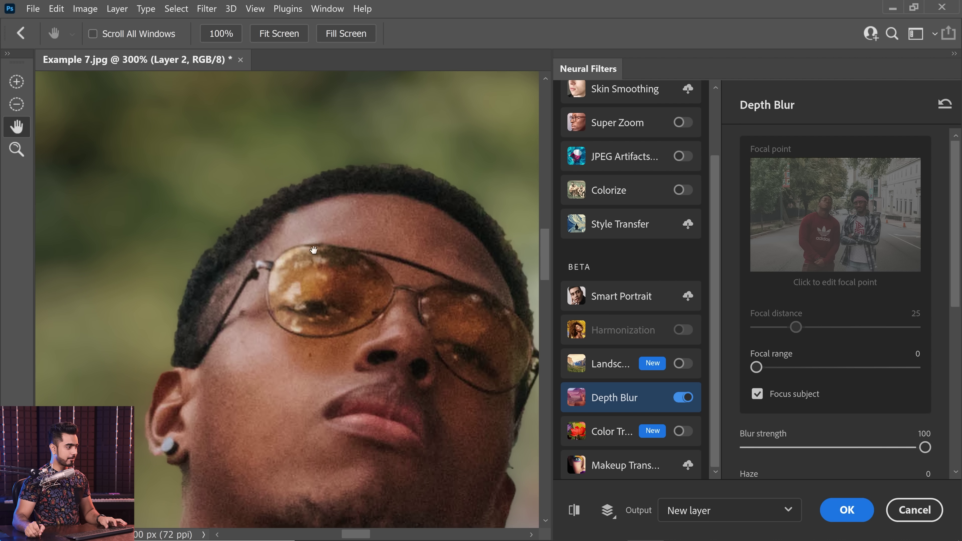
- Switch to Luminar AI, compare the two-men photo with Portrait Bokeh off and on, and examine the headband man's hair edges
{"action": "left_click_drag", "start_coordinate": [308, 269], "coordinate": [293, 239]}
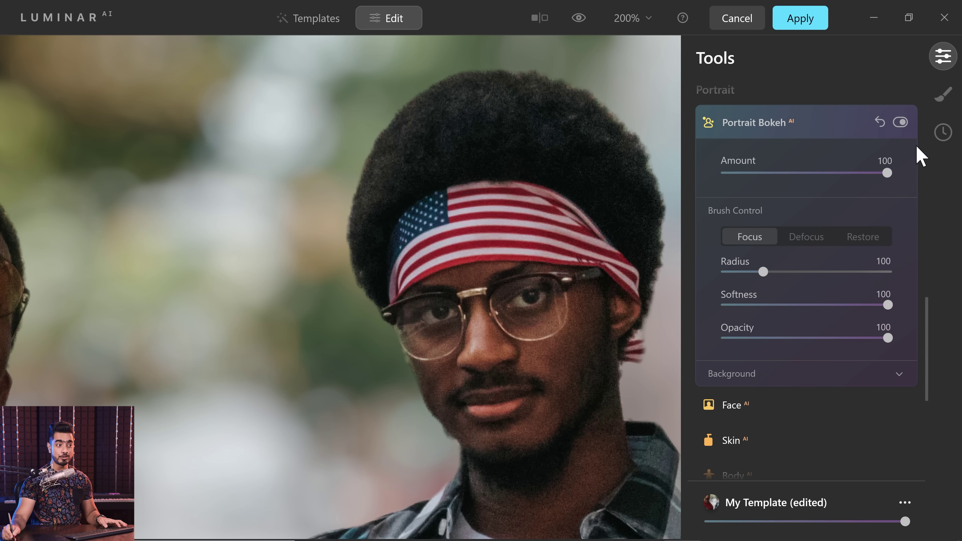
{"action": "left_click", "coordinate": [900, 122]}
{"action": "left_click", "coordinate": [900, 123]}
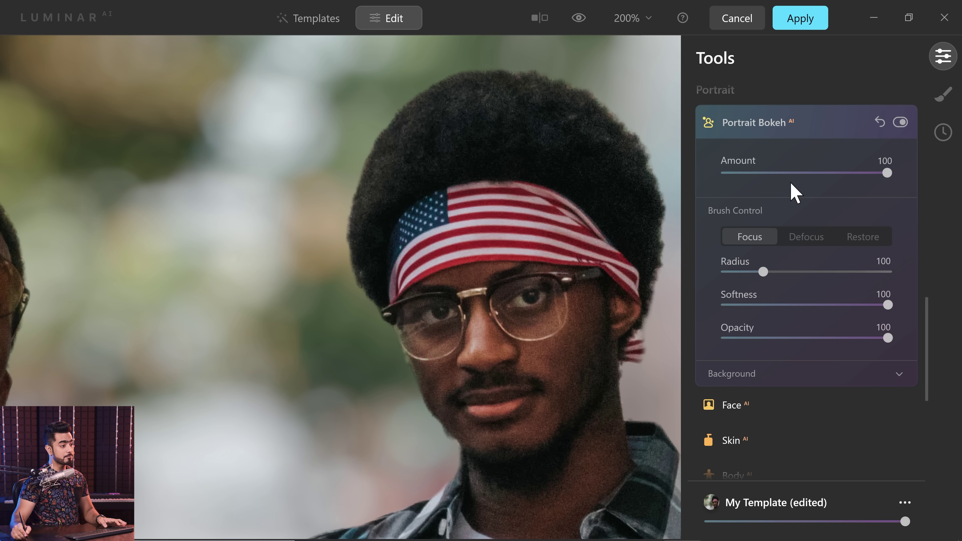
{"action": "left_click_drag", "start_coordinate": [640, 111], "coordinate": [644, 115]}
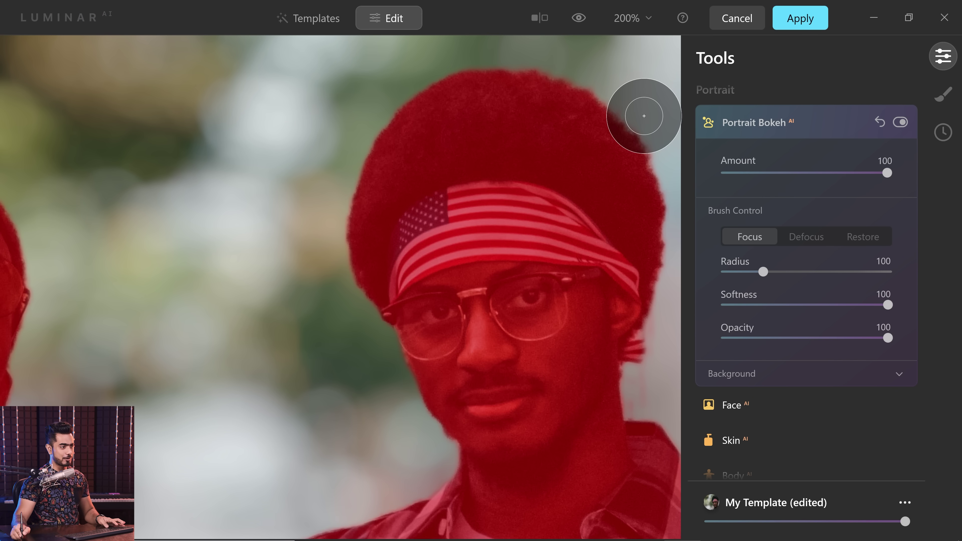
{"action": "key", "text": "ctrl+plus"}
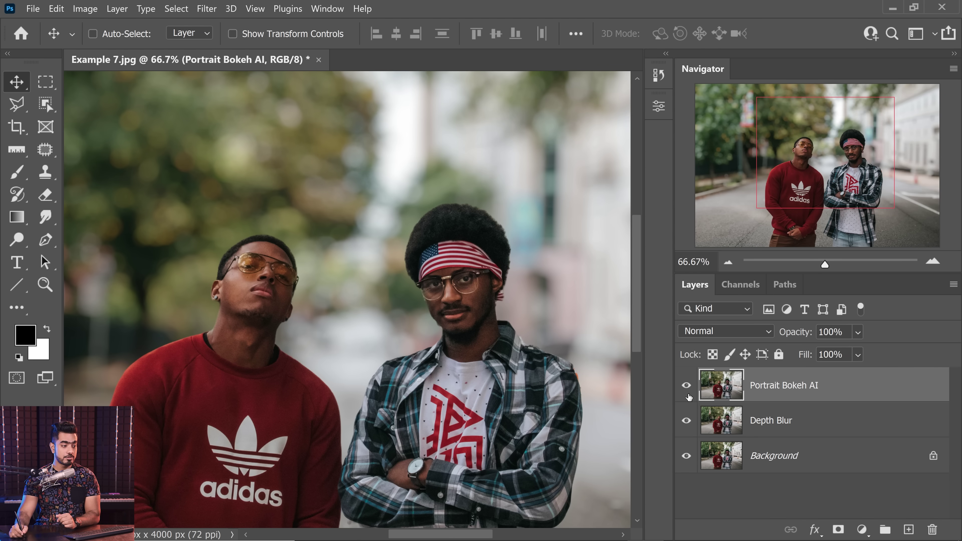
- Switch to Photoshop and compare the Background, Depth Blur and Portrait Bokeh AI layers of Example 7 by toggling their visibility
{"action": "left_click_drag", "start_coordinate": [689, 397], "coordinate": [687, 421]}
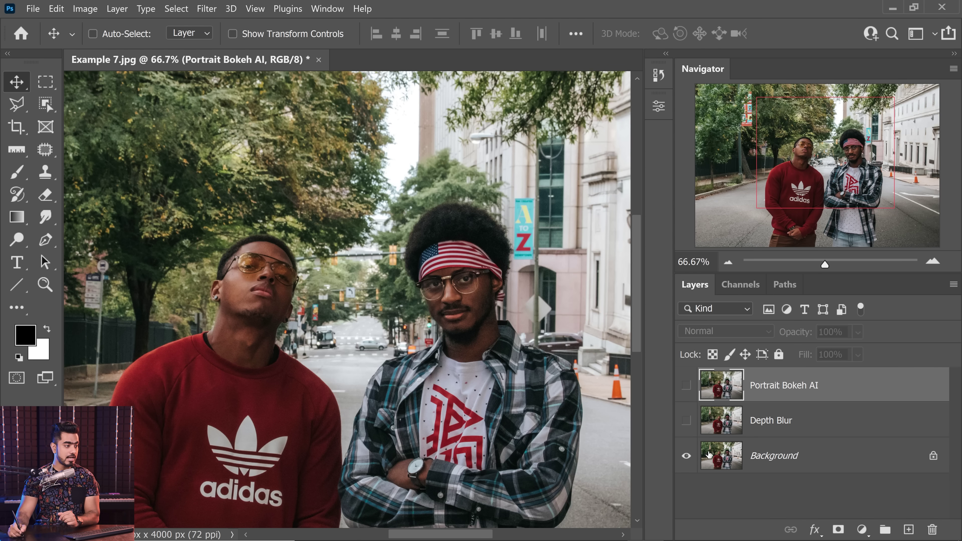
{"action": "left_click", "coordinate": [688, 422]}
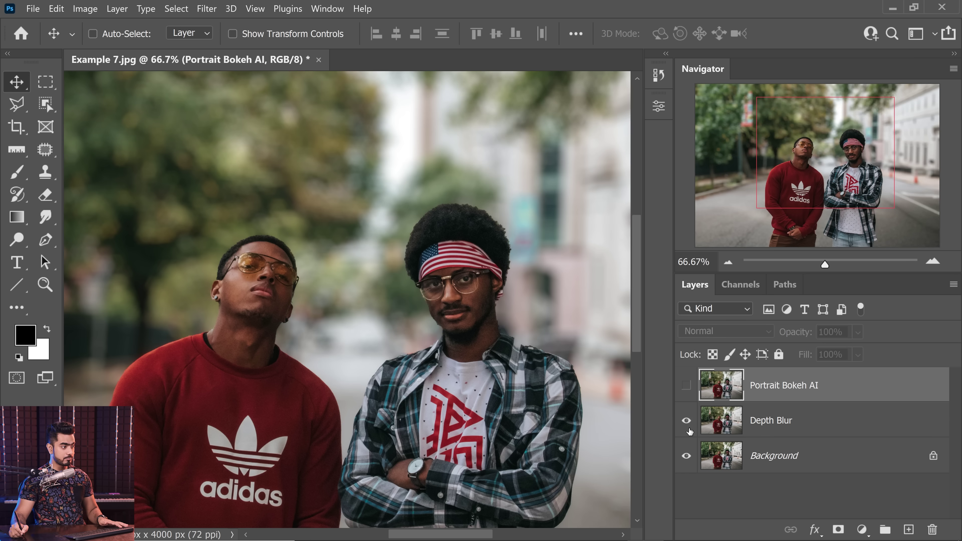
{"action": "left_click", "coordinate": [687, 386]}
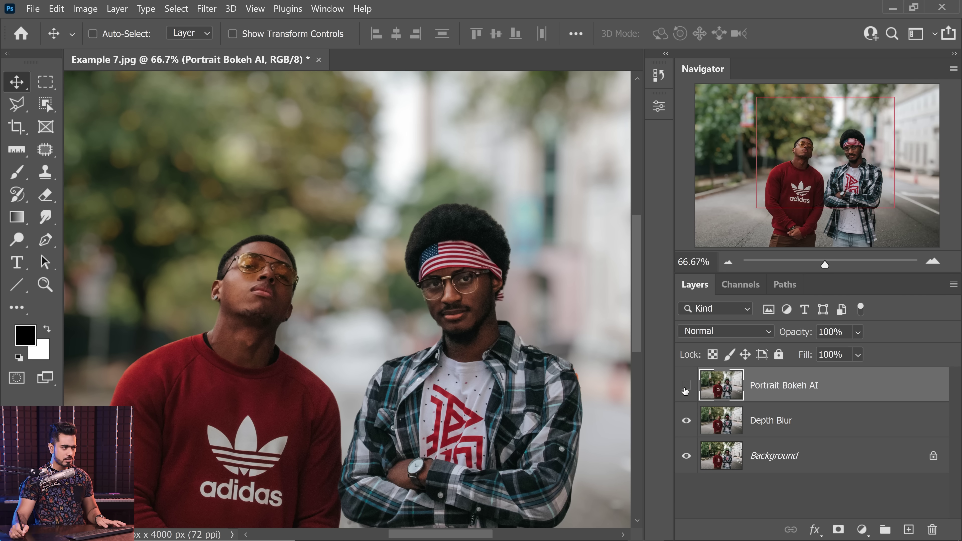
- Compare the Portrait Bokeh AI layer with Depth Blur up close around the headband man's hair, neck and shirt collar
{"action": "left_click_drag", "start_coordinate": [514, 299], "coordinate": [514, 299]}
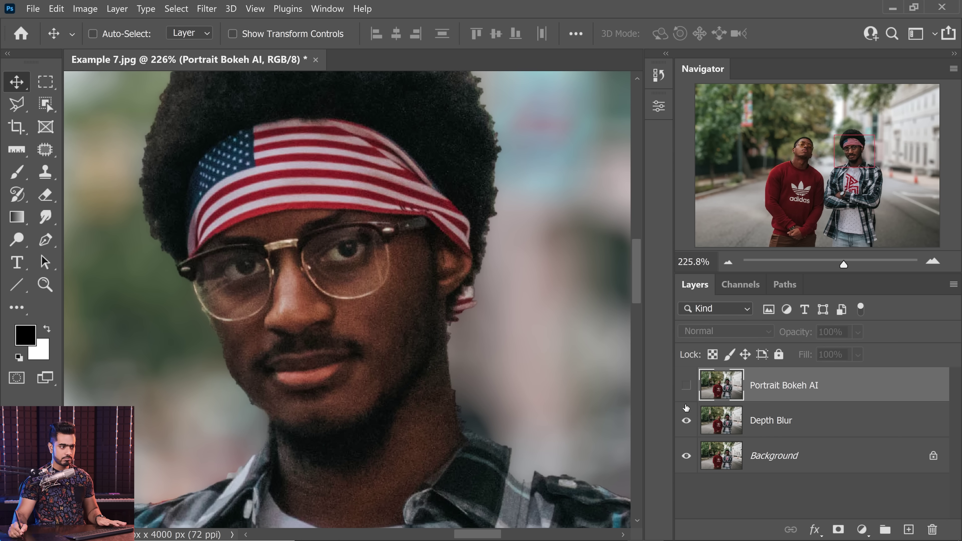
{"action": "left_click", "coordinate": [686, 385]}
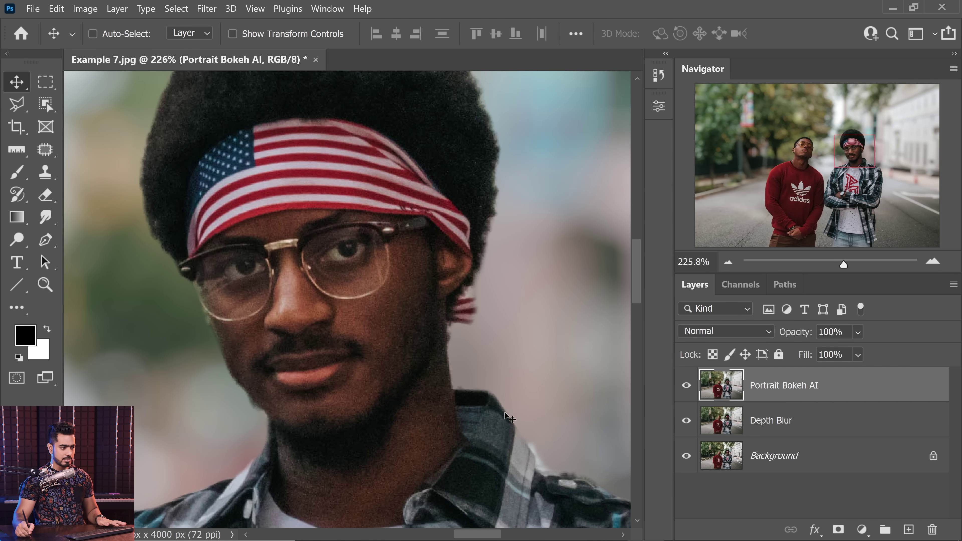
{"action": "left_click_drag", "start_coordinate": [505, 415], "coordinate": [421, 329]}
{"action": "left_click", "coordinate": [686, 385]}
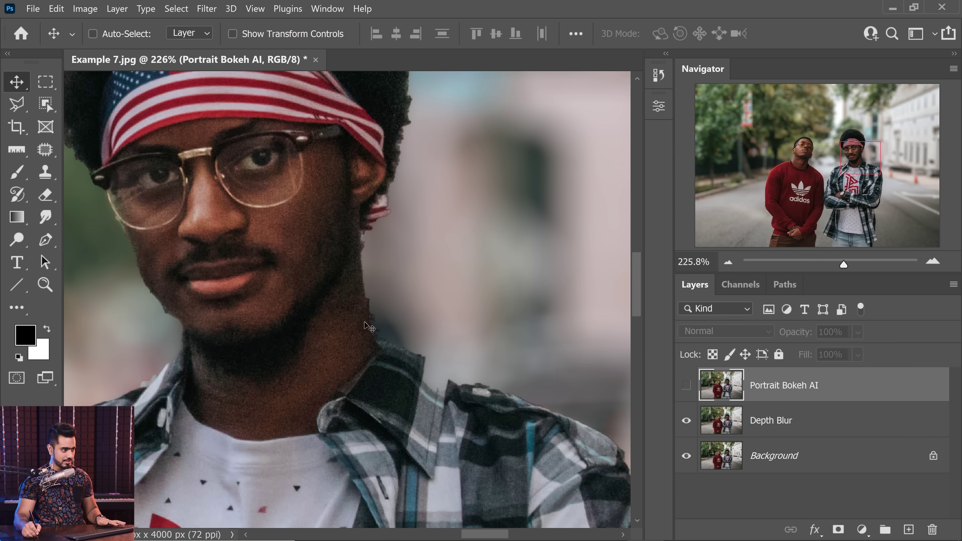
{"action": "left_click", "coordinate": [686, 388]}
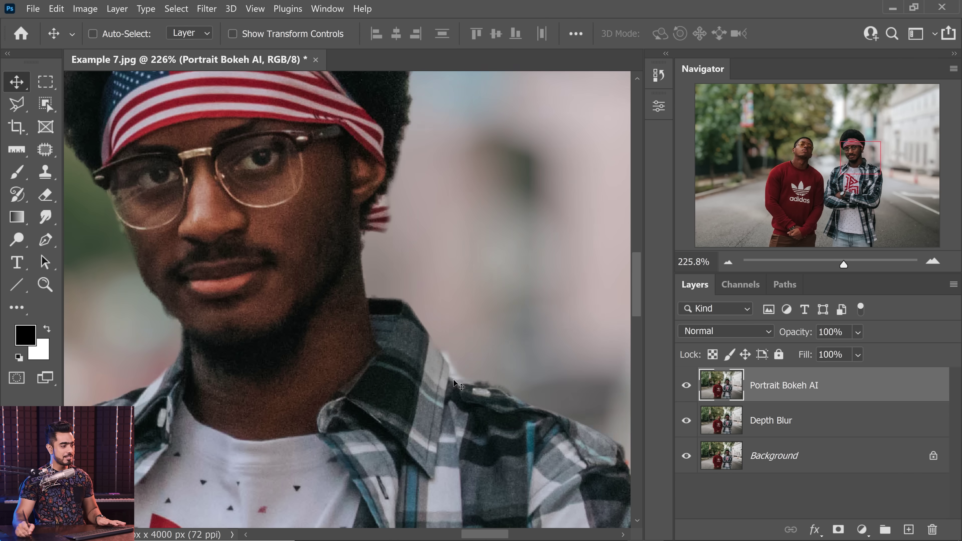
{"action": "scroll", "coordinate": [469, 375], "scroll_direction": "up", "scroll_amount": 3, "text": "alt"}
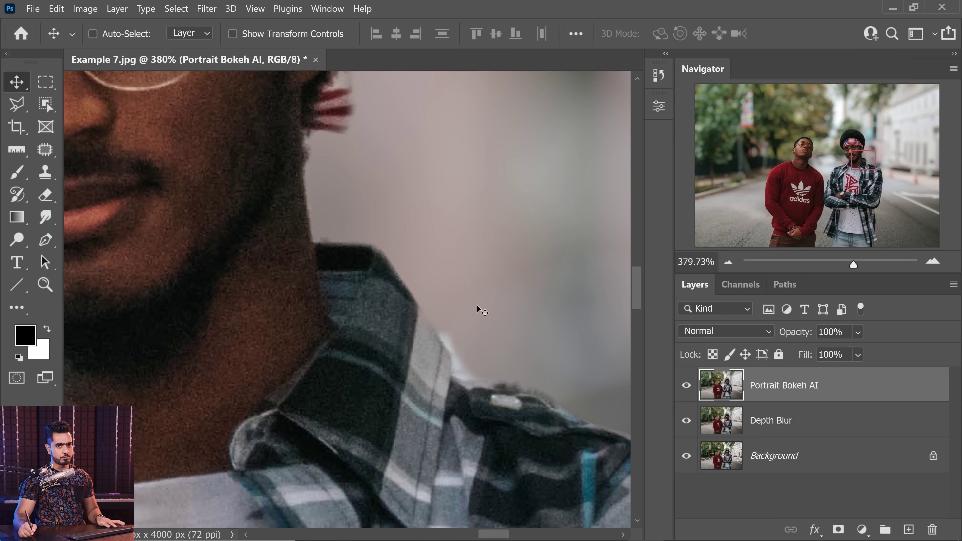
{"action": "left_click_drag", "start_coordinate": [411, 317], "coordinate": [386, 325]}
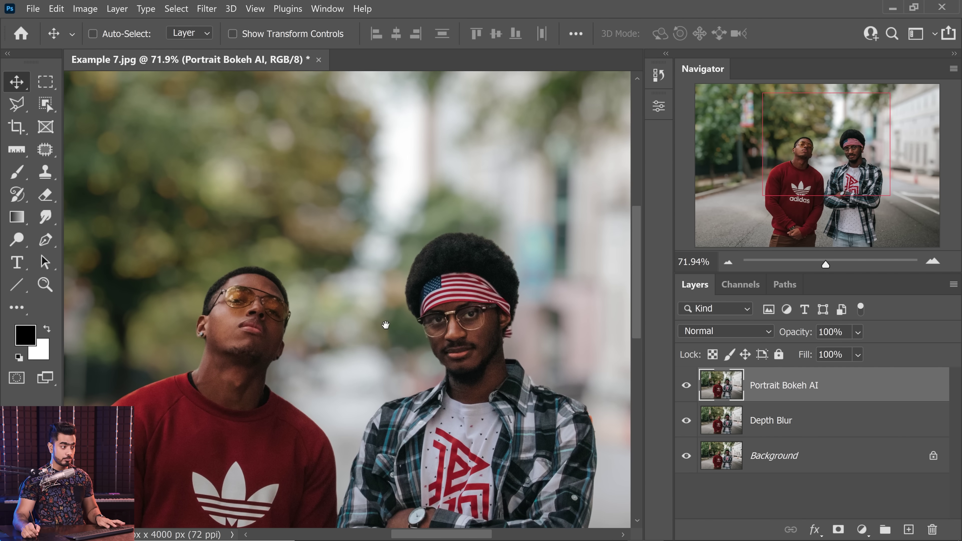
{"action": "left_click", "coordinate": [688, 390]}
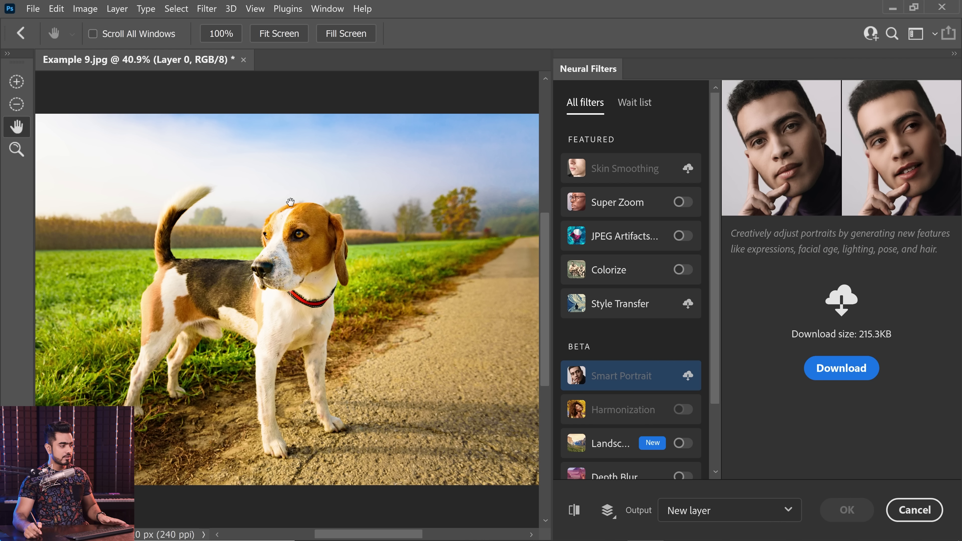
- Apply Depth Blur to the Example 9 dog photo with Focus subject and maximum blur strength, and open Portrait Bokeh for it in Luminar AI
{"action": "scroll", "coordinate": [722, 376], "scroll_direction": "down", "scroll_amount": 3}
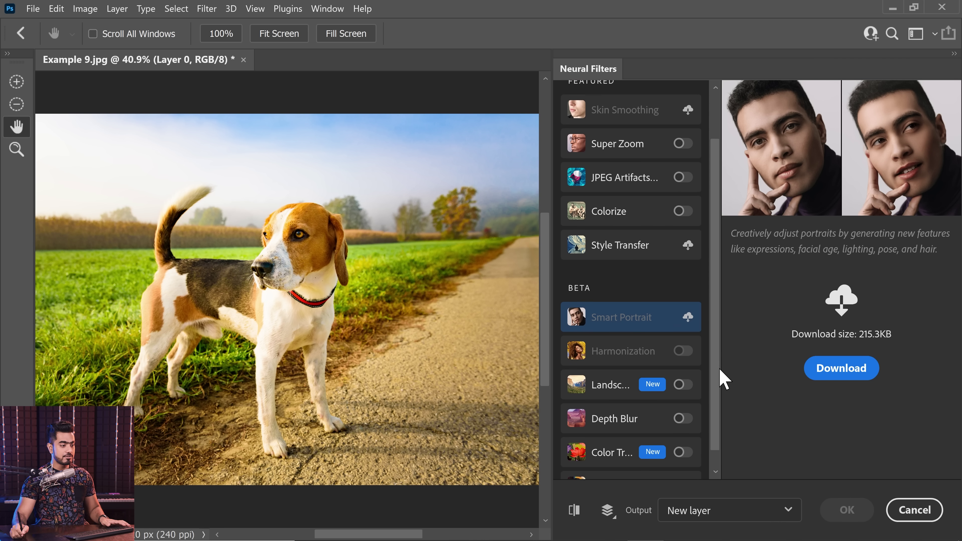
{"action": "left_click", "coordinate": [683, 398]}
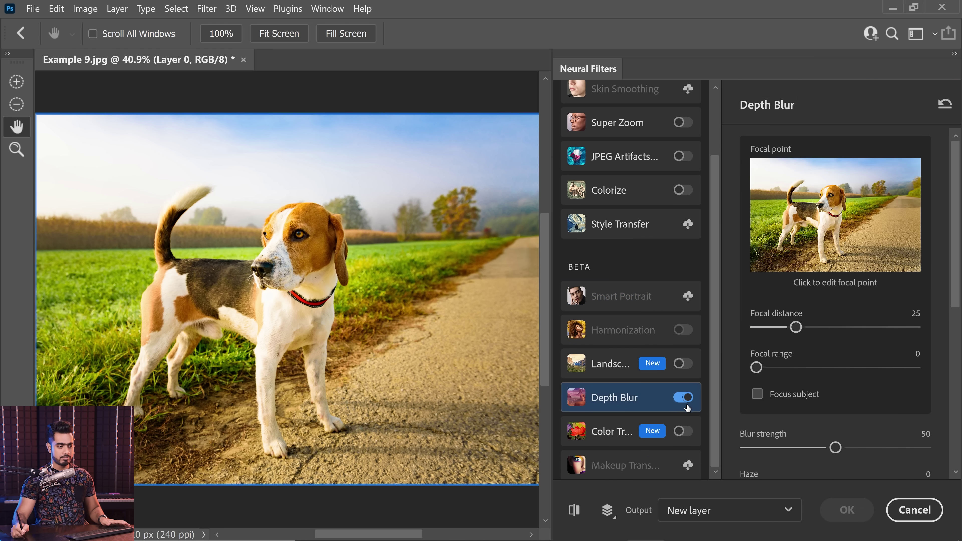
{"action": "left_click", "coordinate": [757, 394]}
{"action": "left_click_drag", "start_coordinate": [835, 448], "coordinate": [943, 447]}
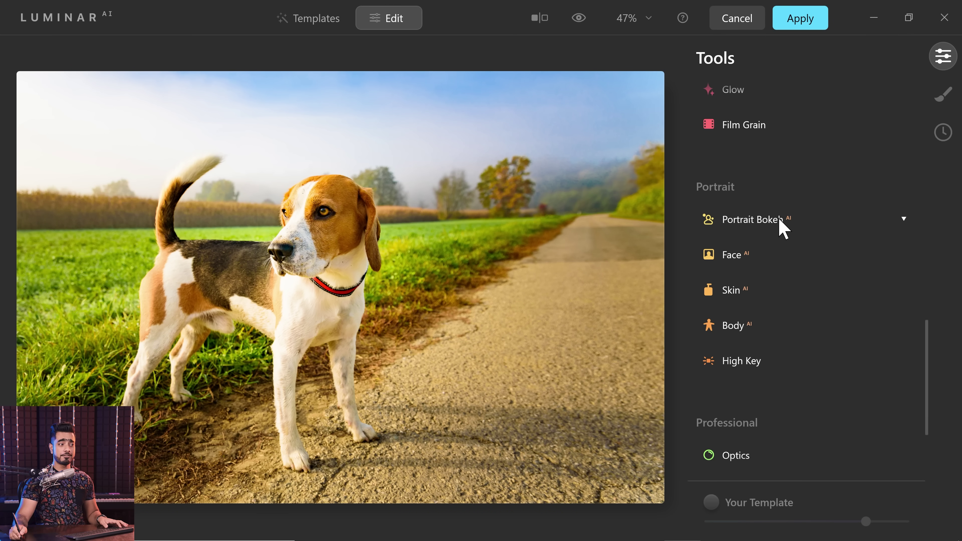
{"action": "left_click", "coordinate": [780, 221]}
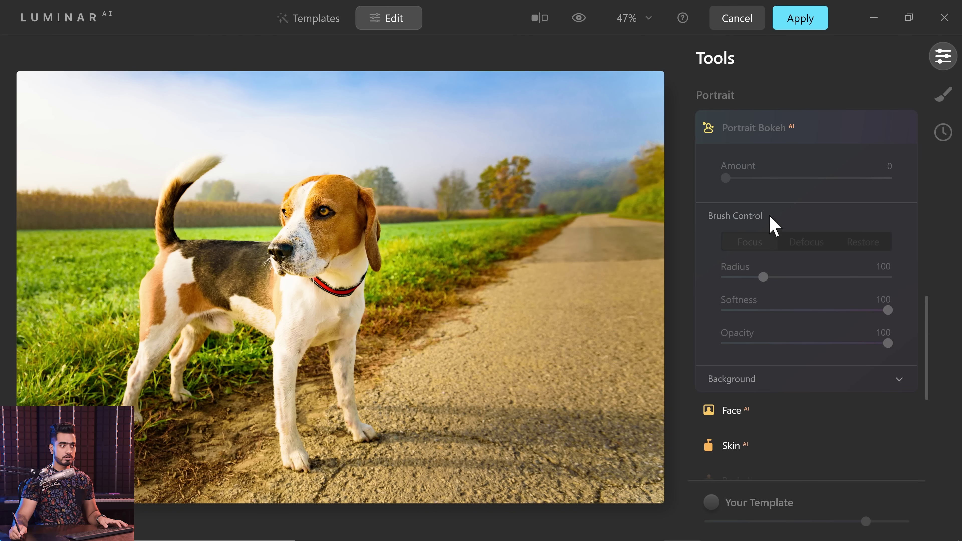
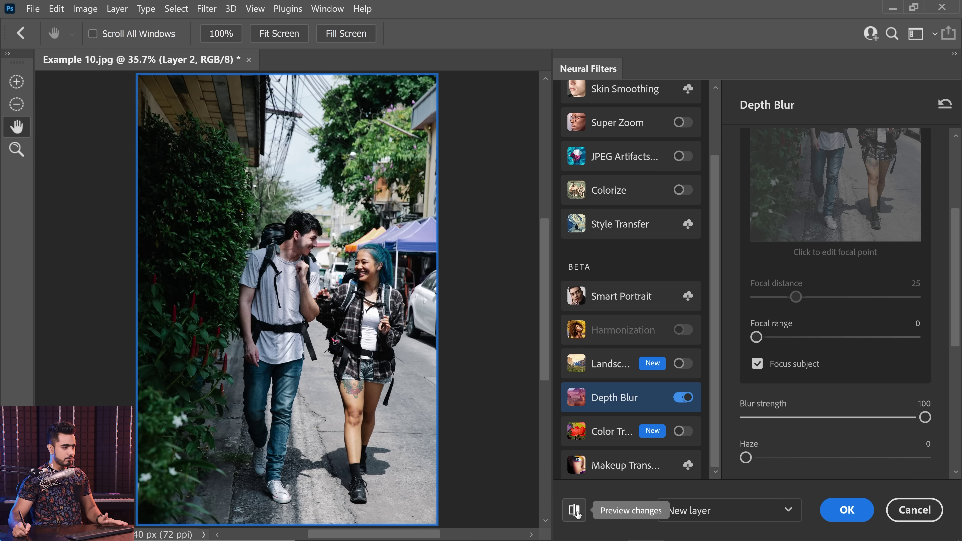
- Compare the Example 10 photo of the walking couple with and without Depth Blur in Photoshop
{"action": "left_click", "coordinate": [575, 512]}
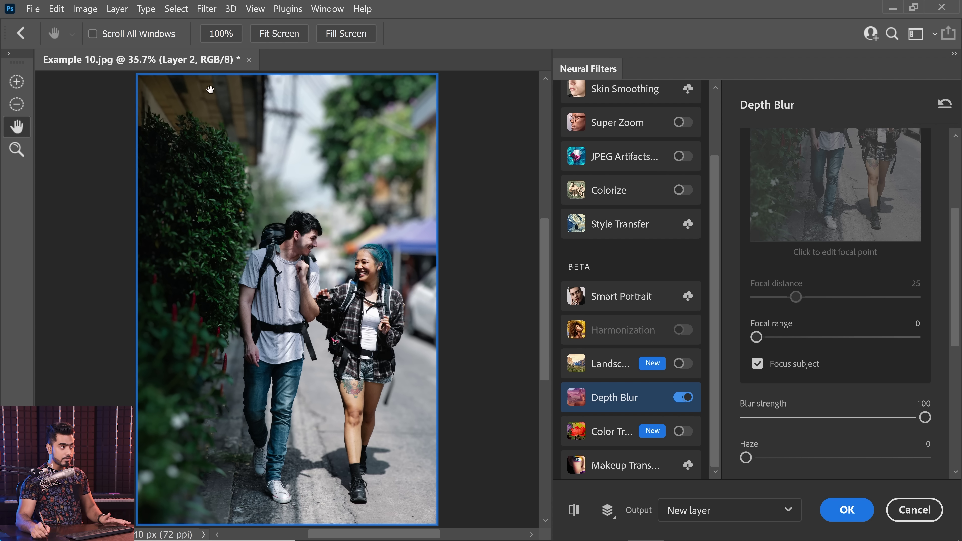
{"action": "left_click", "coordinate": [575, 512]}
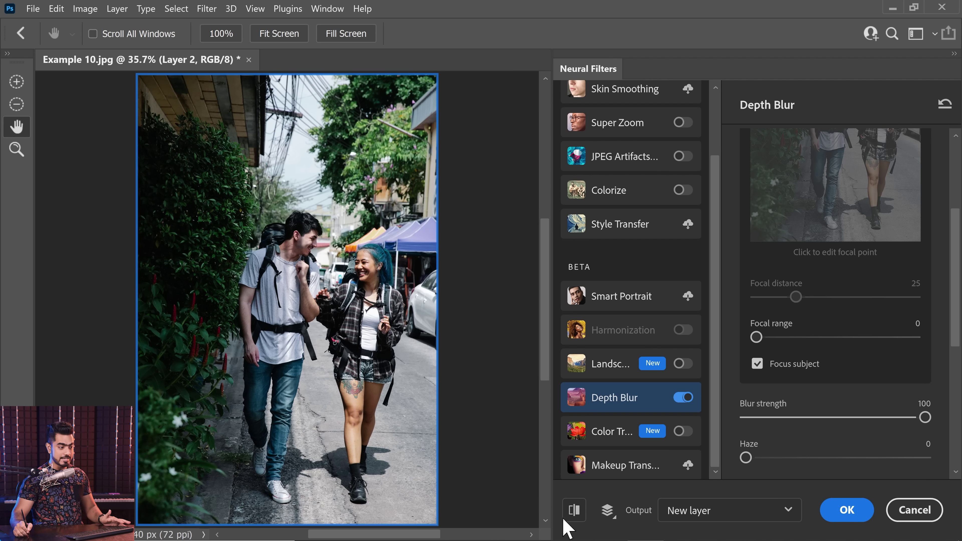
{"action": "left_click", "coordinate": [575, 511]}
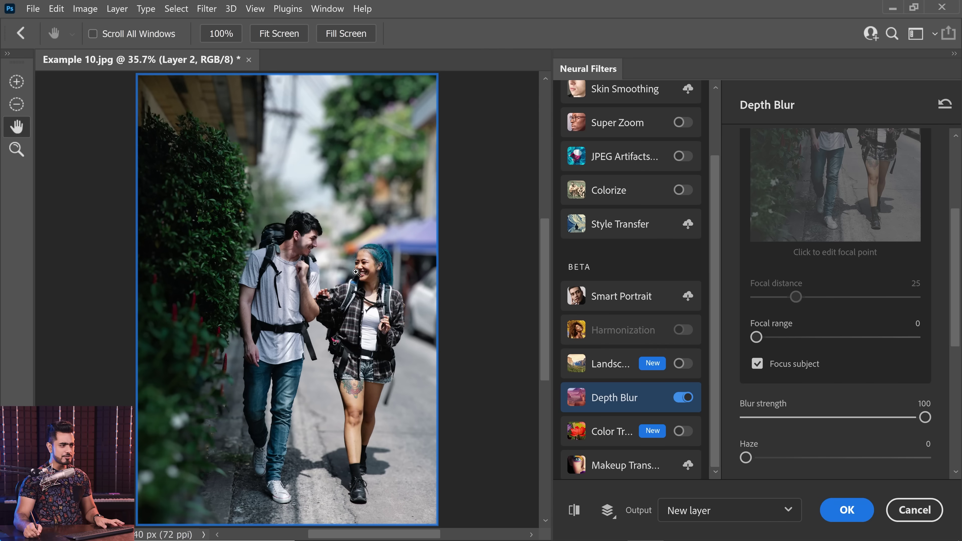
- Examine the edges of the blue-haired woman's face, hair and backpack straps up close in the blurred Example 10 photo
{"action": "scroll", "coordinate": [356, 272], "scroll_direction": "up", "scroll_amount": 10}
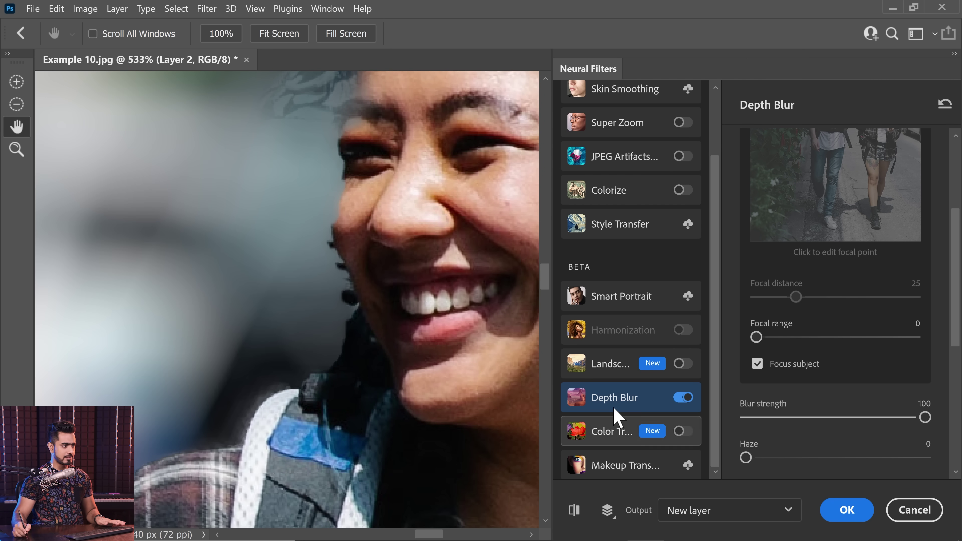
{"action": "left_click_drag", "start_coordinate": [385, 232], "coordinate": [322, 408]}
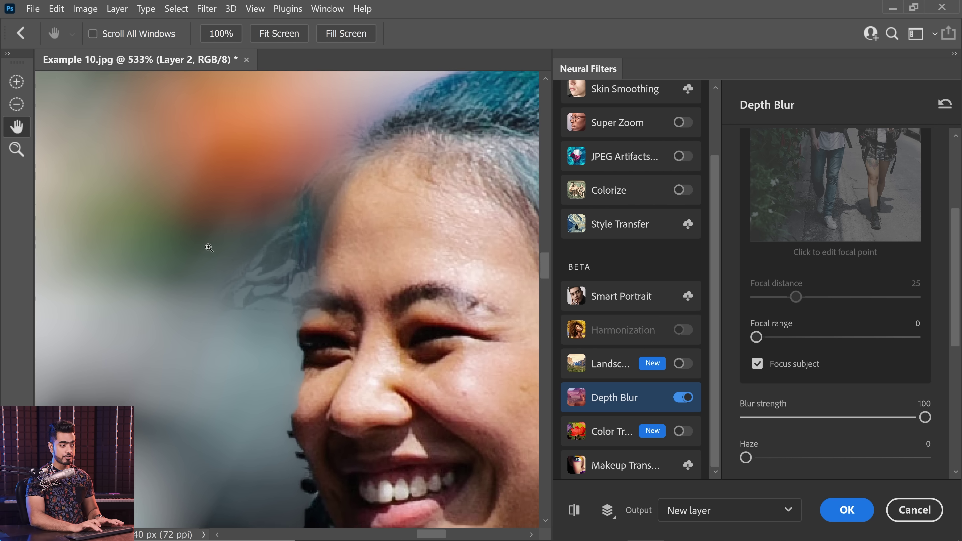
{"action": "key", "text": "ctrl+minus"}
{"action": "key", "text": "ctrl+minus"}
{"action": "key", "text": "ctrl+minus"}
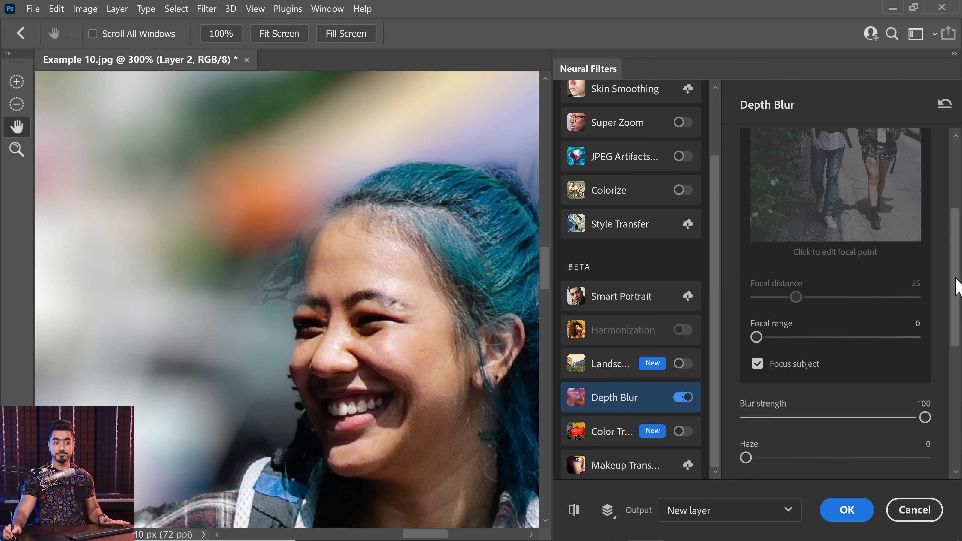
- Review the remaining Depth Blur settings and compare the close-up of the woman with and without the blur
{"action": "scroll", "coordinate": [955, 300], "scroll_direction": "down", "scroll_amount": 5}
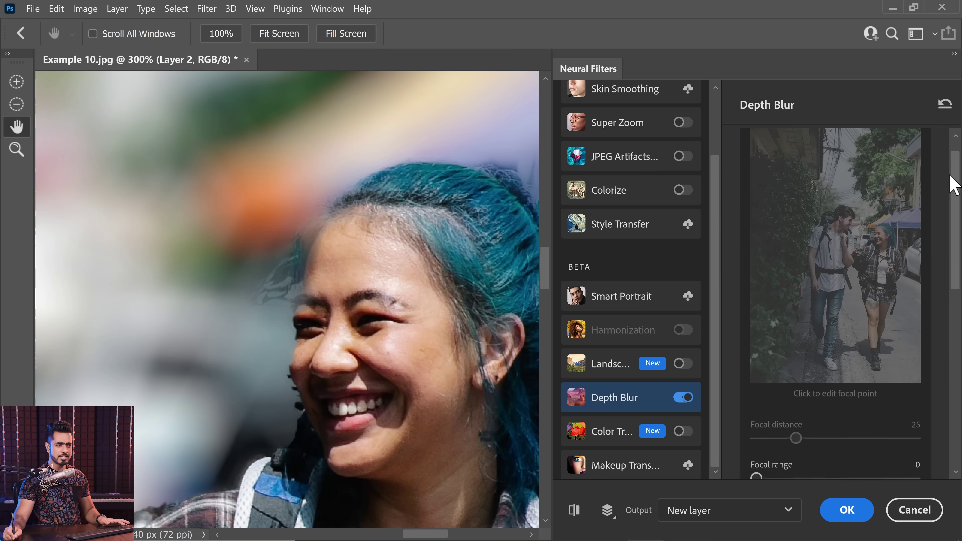
{"action": "scroll", "coordinate": [945, 341], "scroll_direction": "down", "scroll_amount": 5}
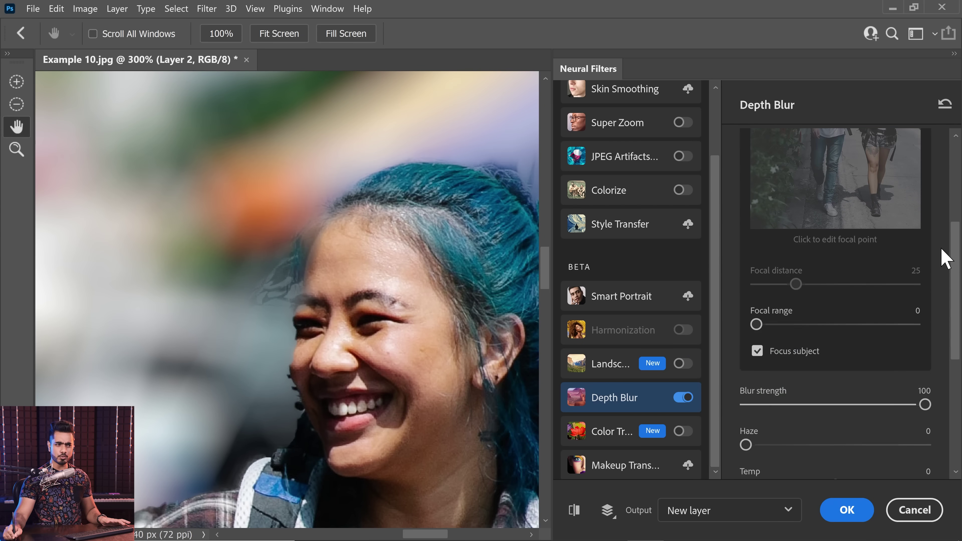
{"action": "scroll", "coordinate": [946, 341], "scroll_direction": "down", "scroll_amount": 2}
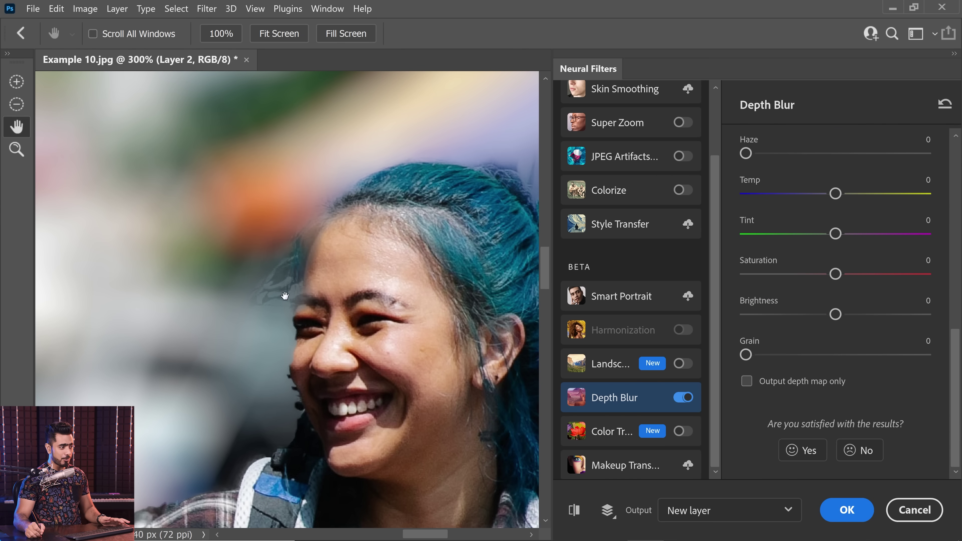
{"action": "left_click", "coordinate": [575, 510]}
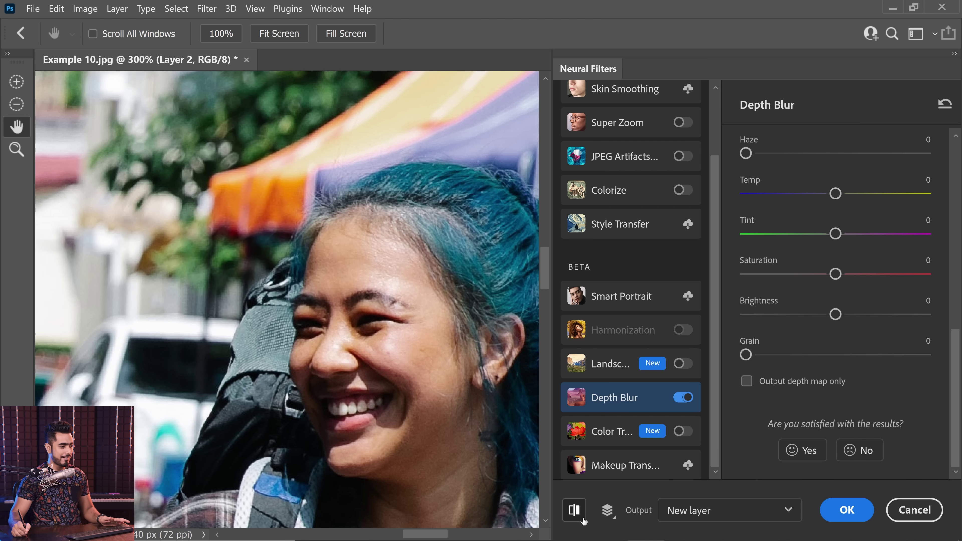
{"action": "left_click", "coordinate": [575, 510]}
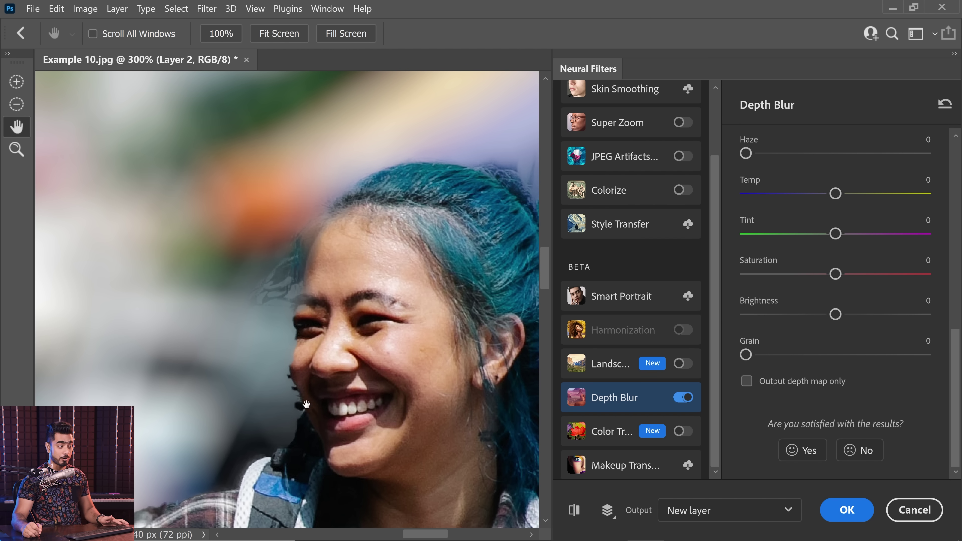
{"action": "scroll", "coordinate": [272, 319], "scroll_direction": "down", "scroll_amount": 3}
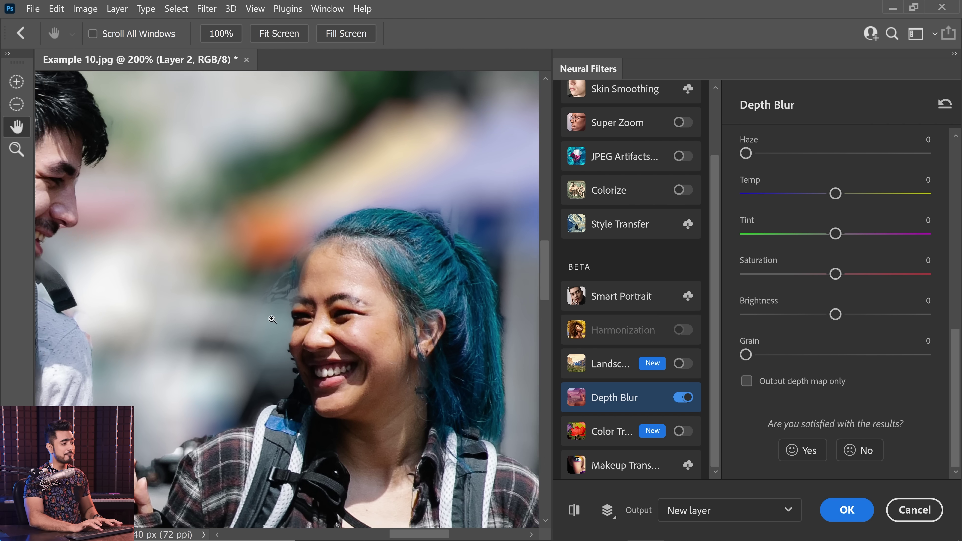
{"action": "scroll", "coordinate": [272, 319], "scroll_direction": "down", "scroll_amount": 2}
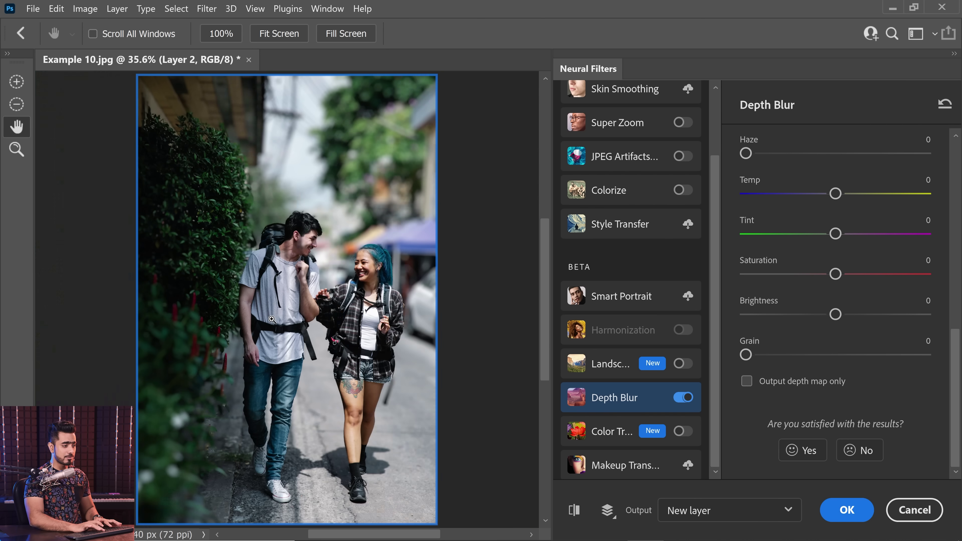
- Turn on Output depth map only for the couple photo's Depth Blur
{"action": "left_click", "coordinate": [747, 381]}
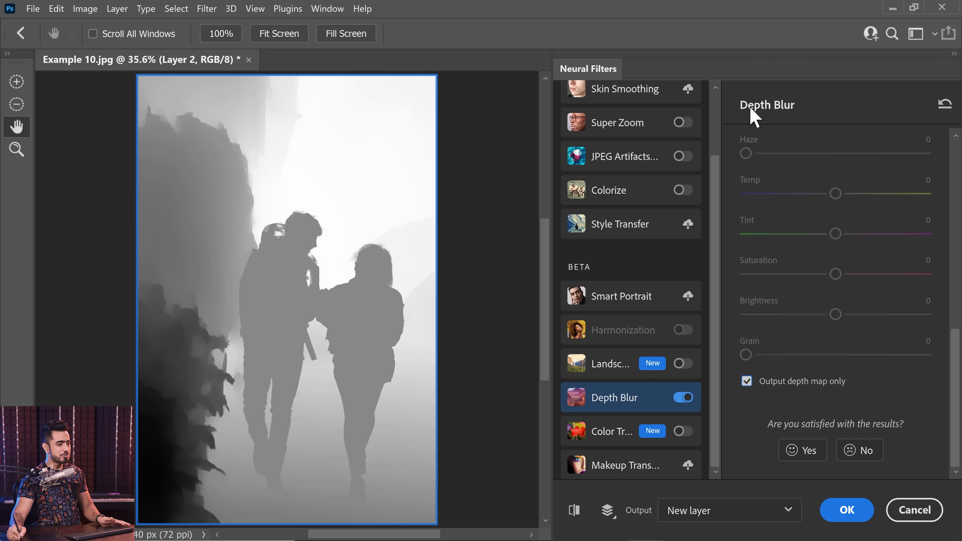
{"action": "left_click_drag", "start_coordinate": [956, 358], "coordinate": [944, 275]}
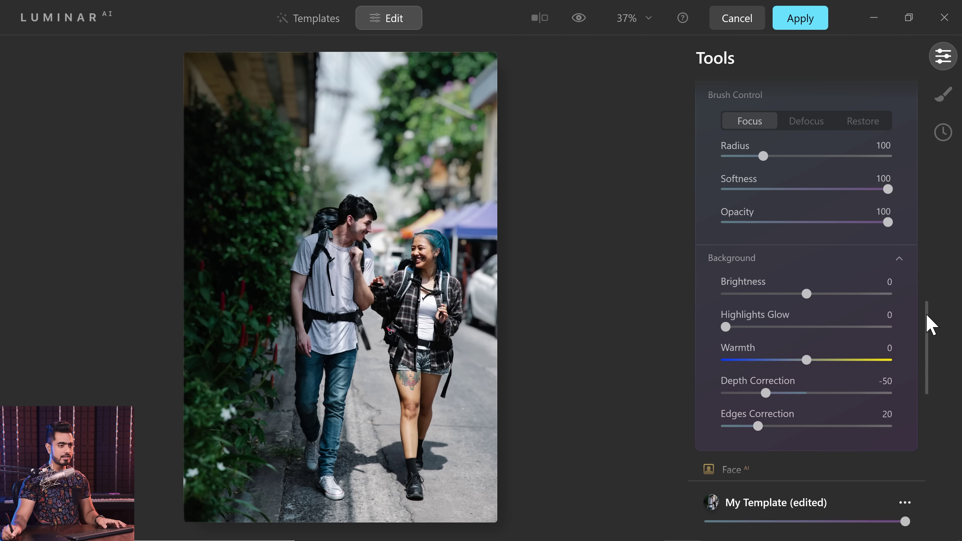
- Compare the walking couple photo with and without Portrait Bokeh at an amount of 100
{"action": "left_click_drag", "start_coordinate": [927, 322], "coordinate": [921, 275]}
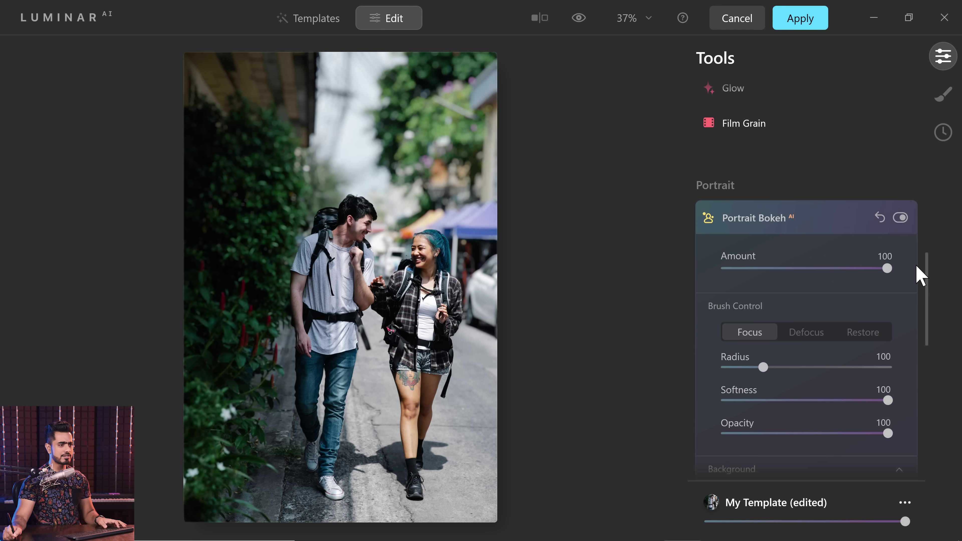
{"action": "left_click", "coordinate": [900, 217]}
{"action": "left_click", "coordinate": [900, 217]}
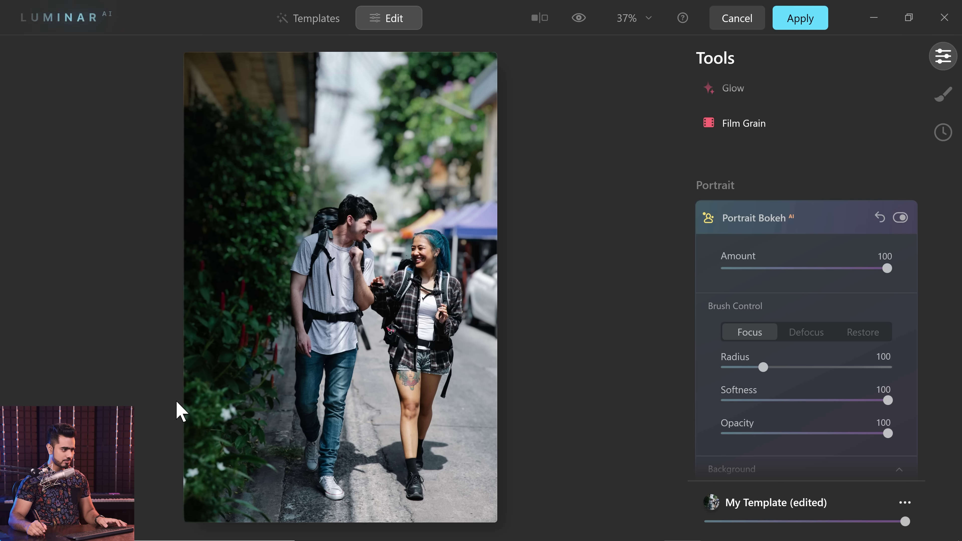
{"action": "mouse_move", "coordinate": [211, 492]}
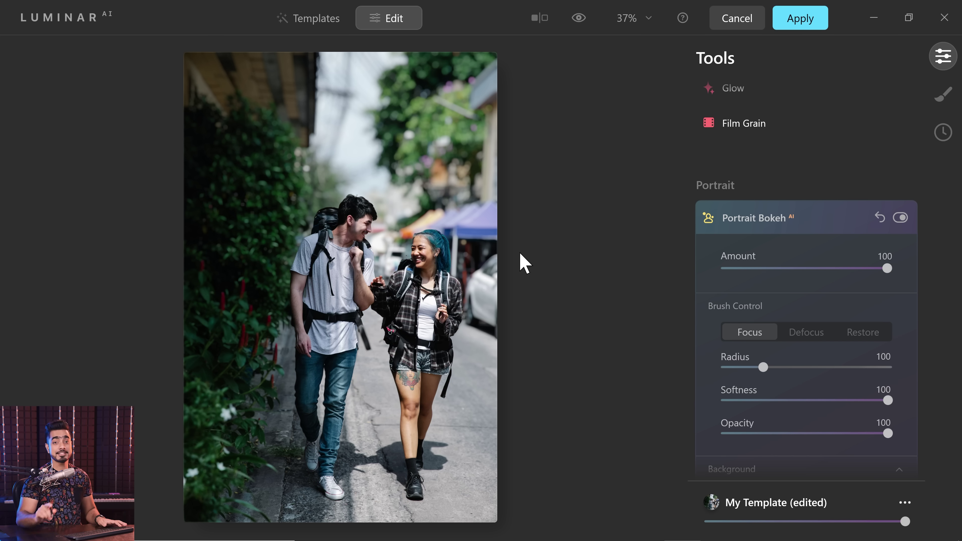
- Paint the backpack area beside the blue-haired woman's cheek back into focus, using a small Focus brush reduced to radius 16
{"action": "key", "text": "ctrl+equal"}
{"action": "key", "text": "ctrl+equal"}
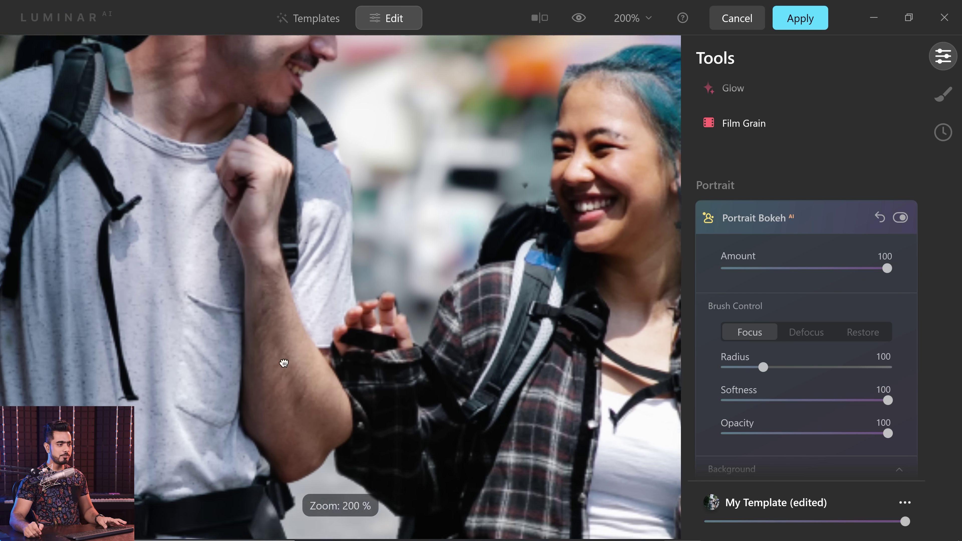
{"action": "mouse_move", "coordinate": [283, 363]}
{"action": "left_mouse_down"}
{"action": "mouse_move", "coordinate": [416, 319]}
{"action": "mouse_move", "coordinate": [405, 331]}
{"action": "left_mouse_up"}
{"action": "key", "text": "bracketleft"}
{"action": "key", "text": "bracketleft"}
{"action": "key", "text": "bracketleft"}
{"action": "key", "text": "bracketleft"}
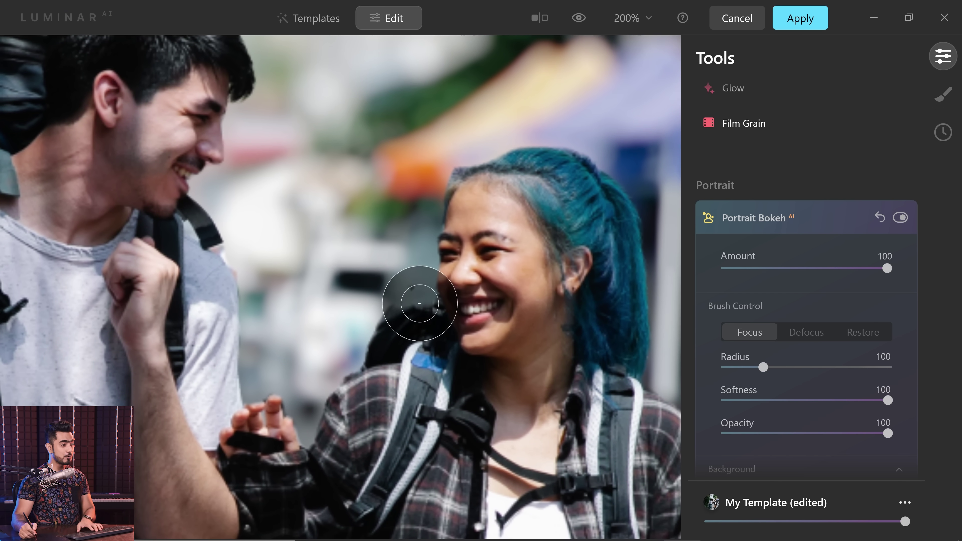
{"action": "key", "text": "slash"}
{"action": "key", "text": "bracketleft"}
{"action": "key", "text": "bracketleft"}
{"action": "key", "text": "bracketleft"}
{"action": "key", "text": "bracketleft"}
{"action": "key", "text": "bracketleft"}
{"action": "key", "text": "bracketleft"}
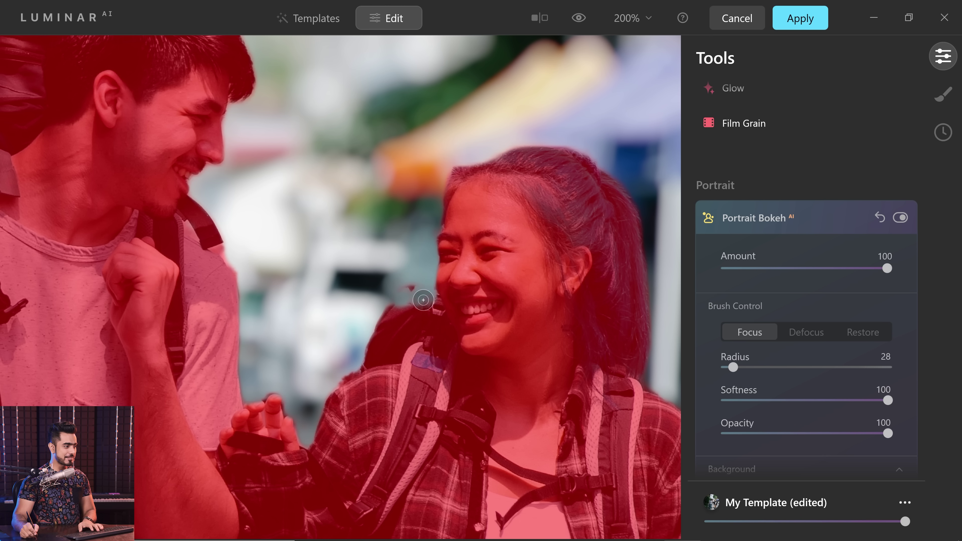
{"action": "mouse_move", "coordinate": [422, 302]}
{"action": "left_mouse_down"}
{"action": "mouse_move", "coordinate": [440, 286]}
{"action": "mouse_move", "coordinate": [397, 329]}
{"action": "mouse_move", "coordinate": [435, 267]}
{"action": "mouse_move", "coordinate": [393, 324]}
{"action": "mouse_move", "coordinate": [446, 268]}
{"action": "left_mouse_up"}
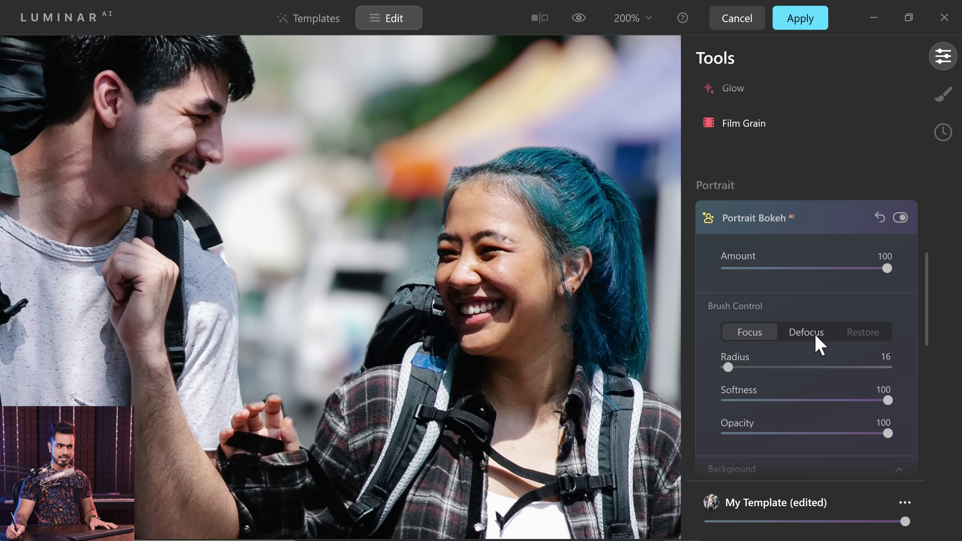
- Defocus the background along the woman's hairline above her forehead with the Defocus brush at radius 16
{"action": "left_click", "coordinate": [818, 337]}
{"action": "left_click_drag", "start_coordinate": [462, 164], "coordinate": [451, 162]}
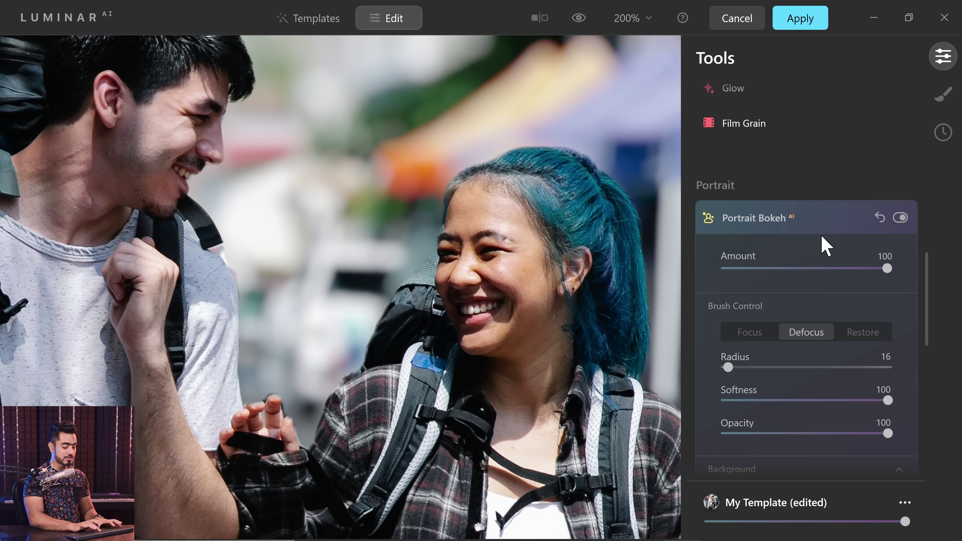
{"action": "key", "text": "ctrl+minus"}
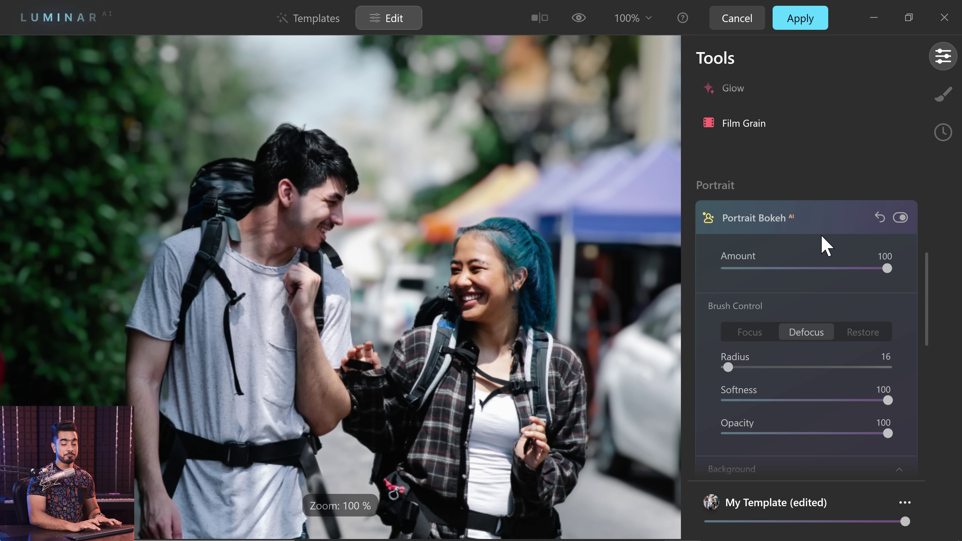